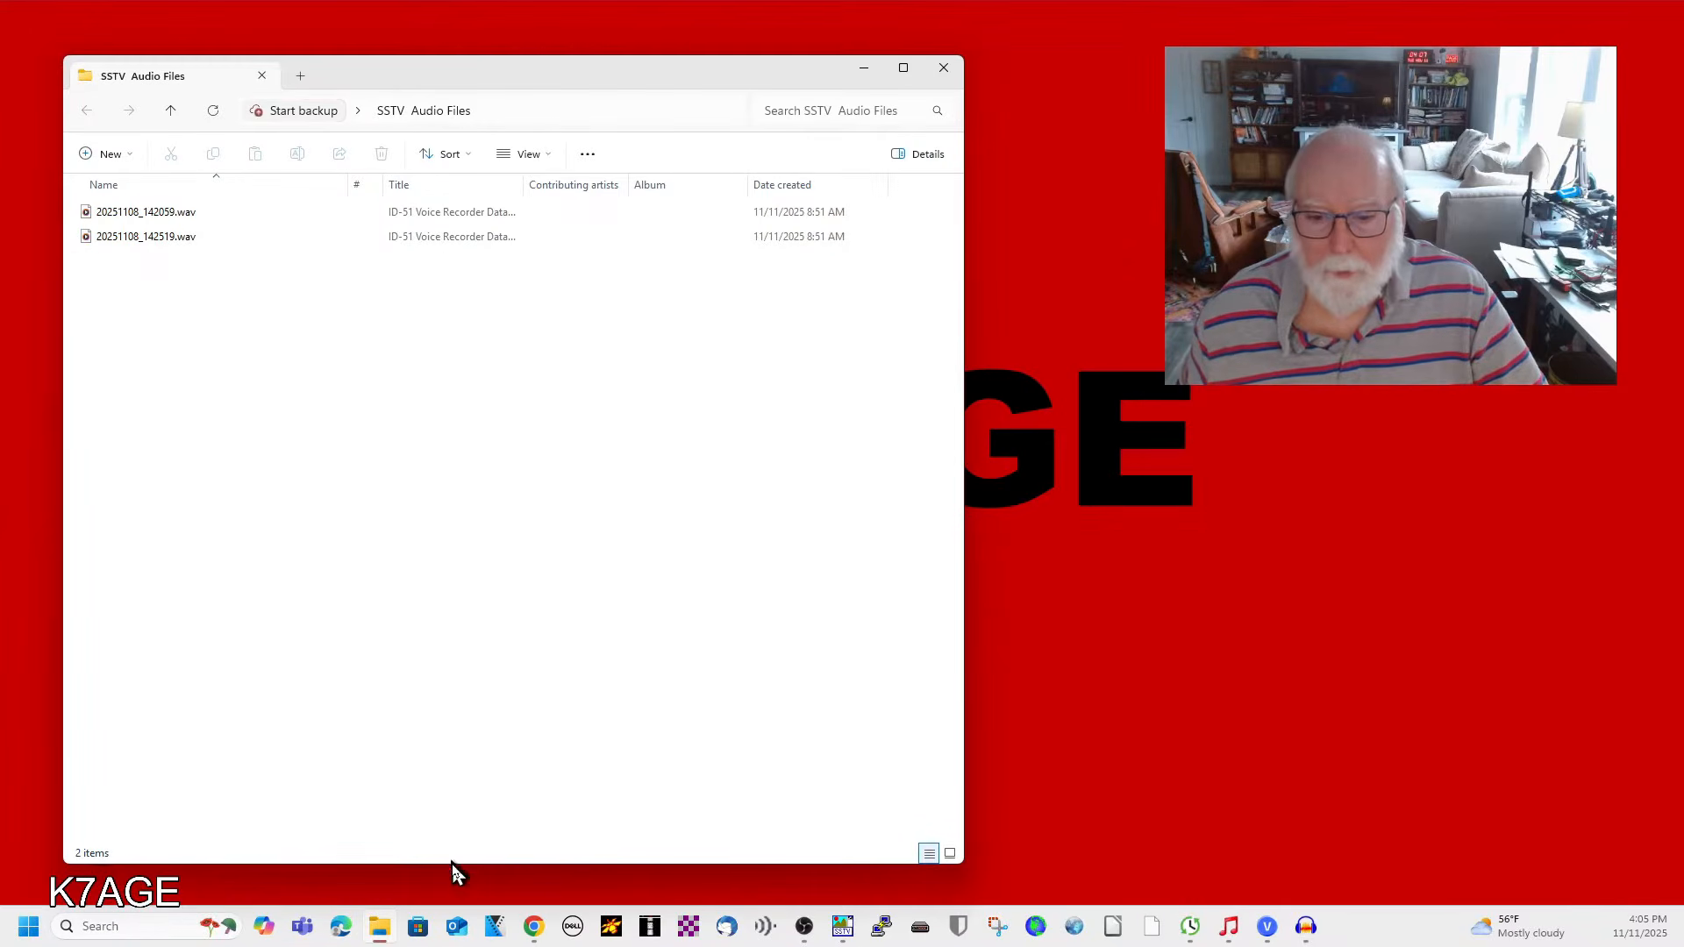
Shrink and move the SSTV Audio Files window, and hide the # and Title columns from its details view.
drag(453, 865, 444, 325)
drag(472, 73, 455, 95)
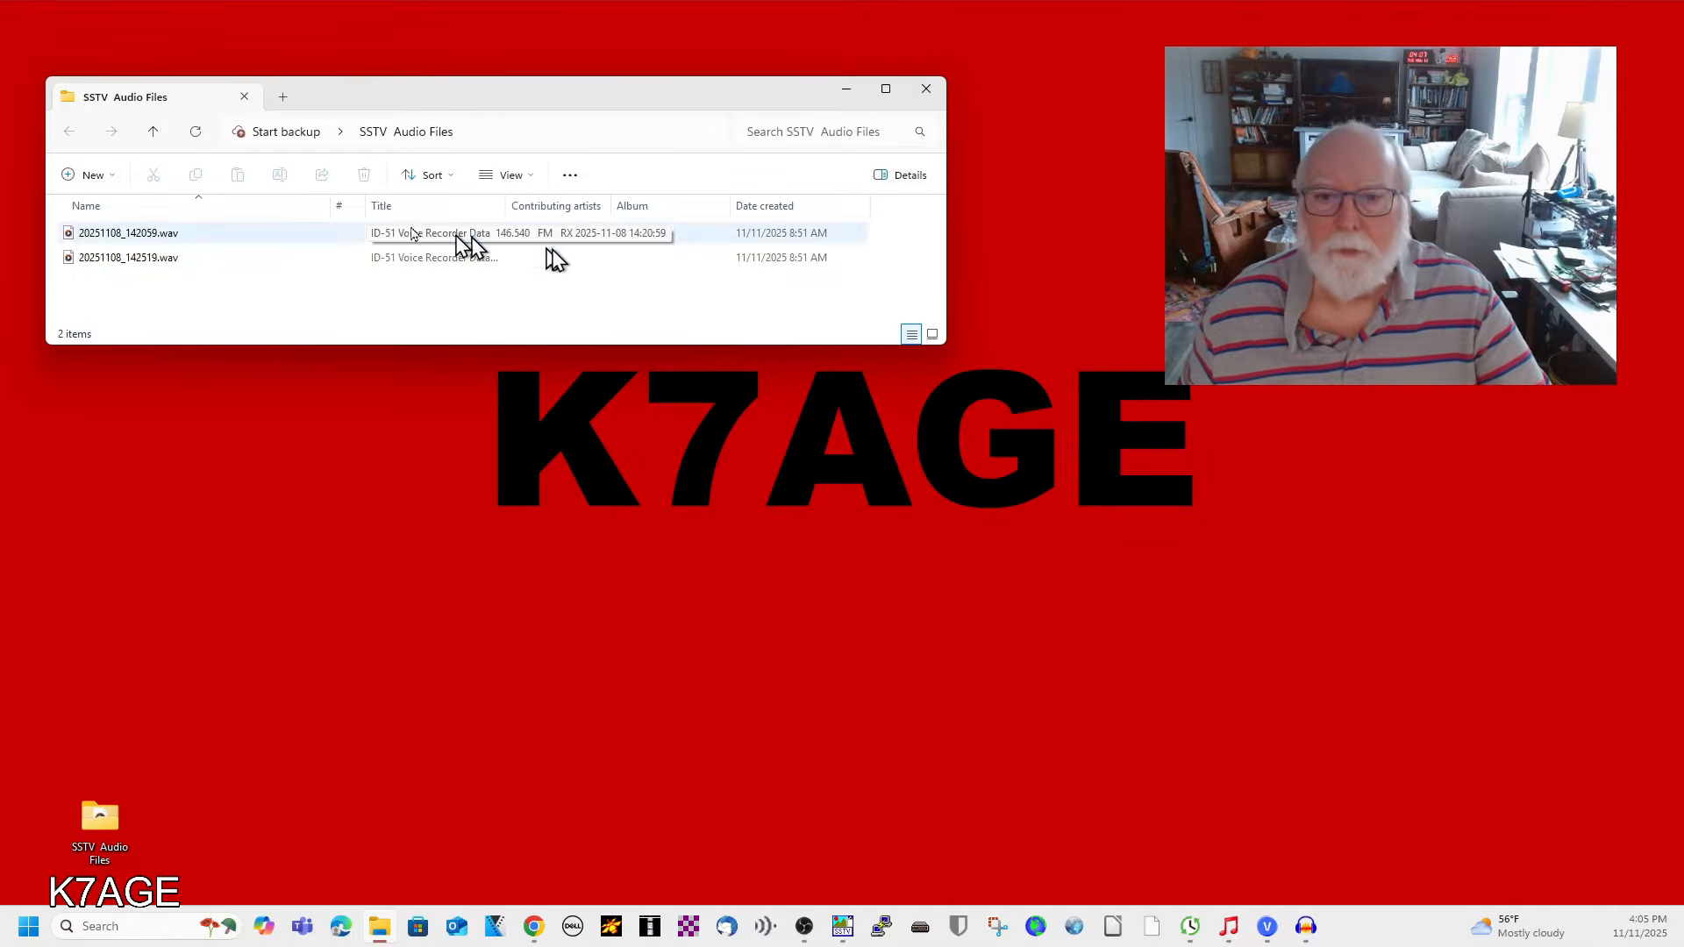
right_click(87, 208)
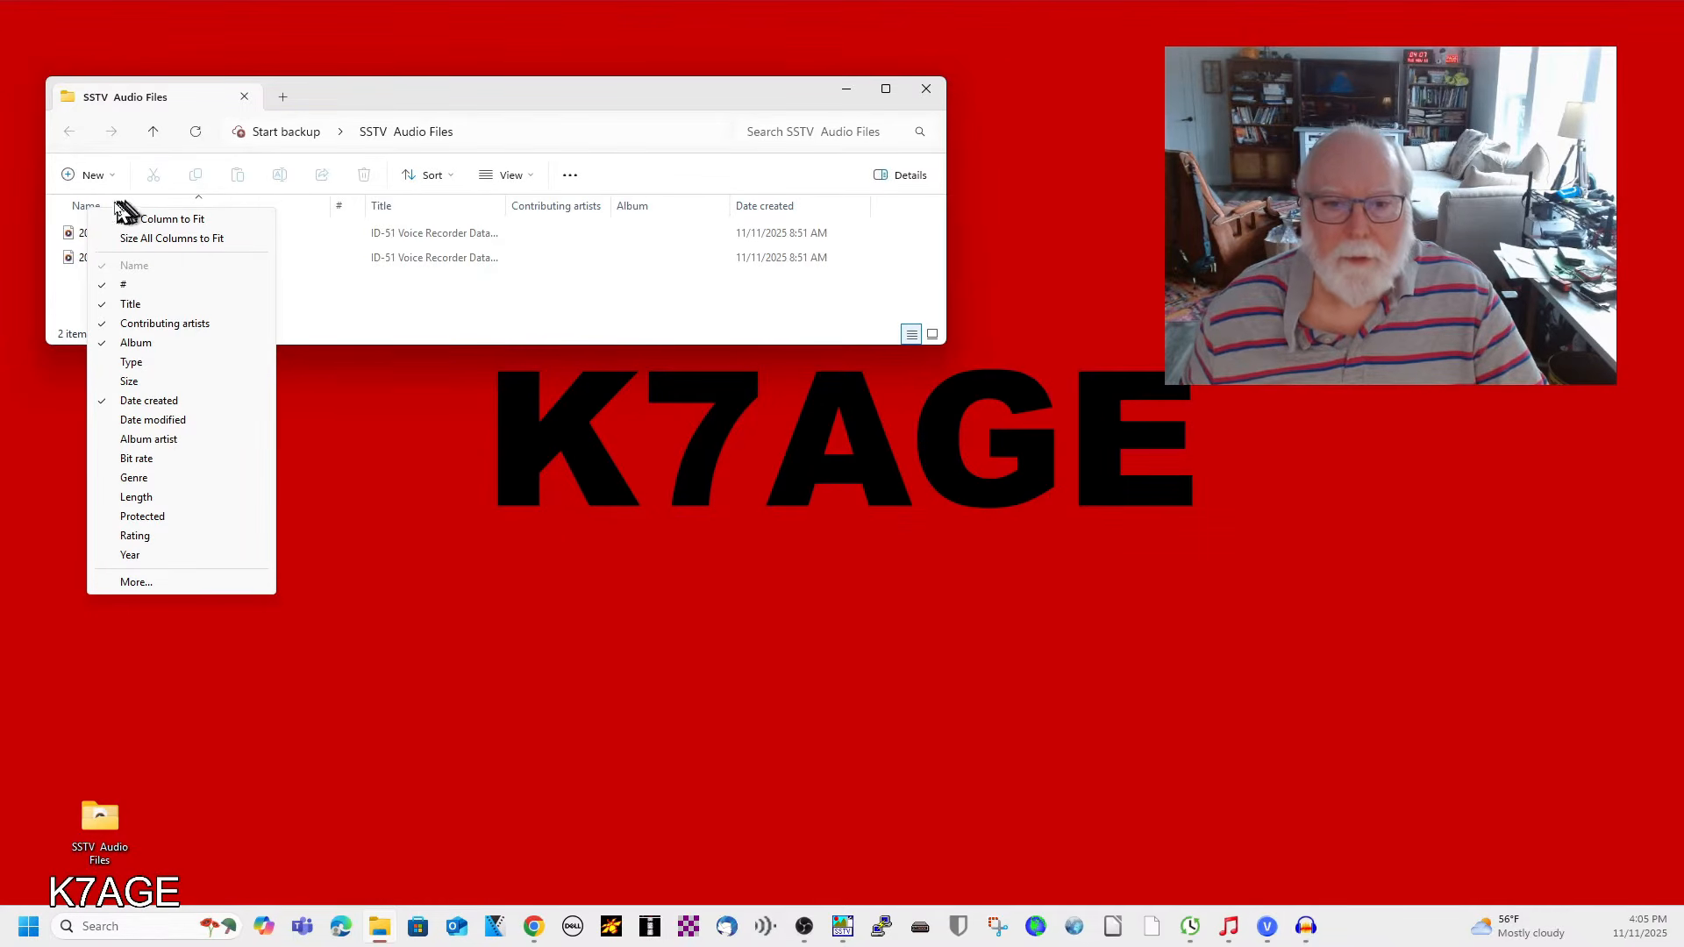
right_click(73, 210)
right_click(69, 208)
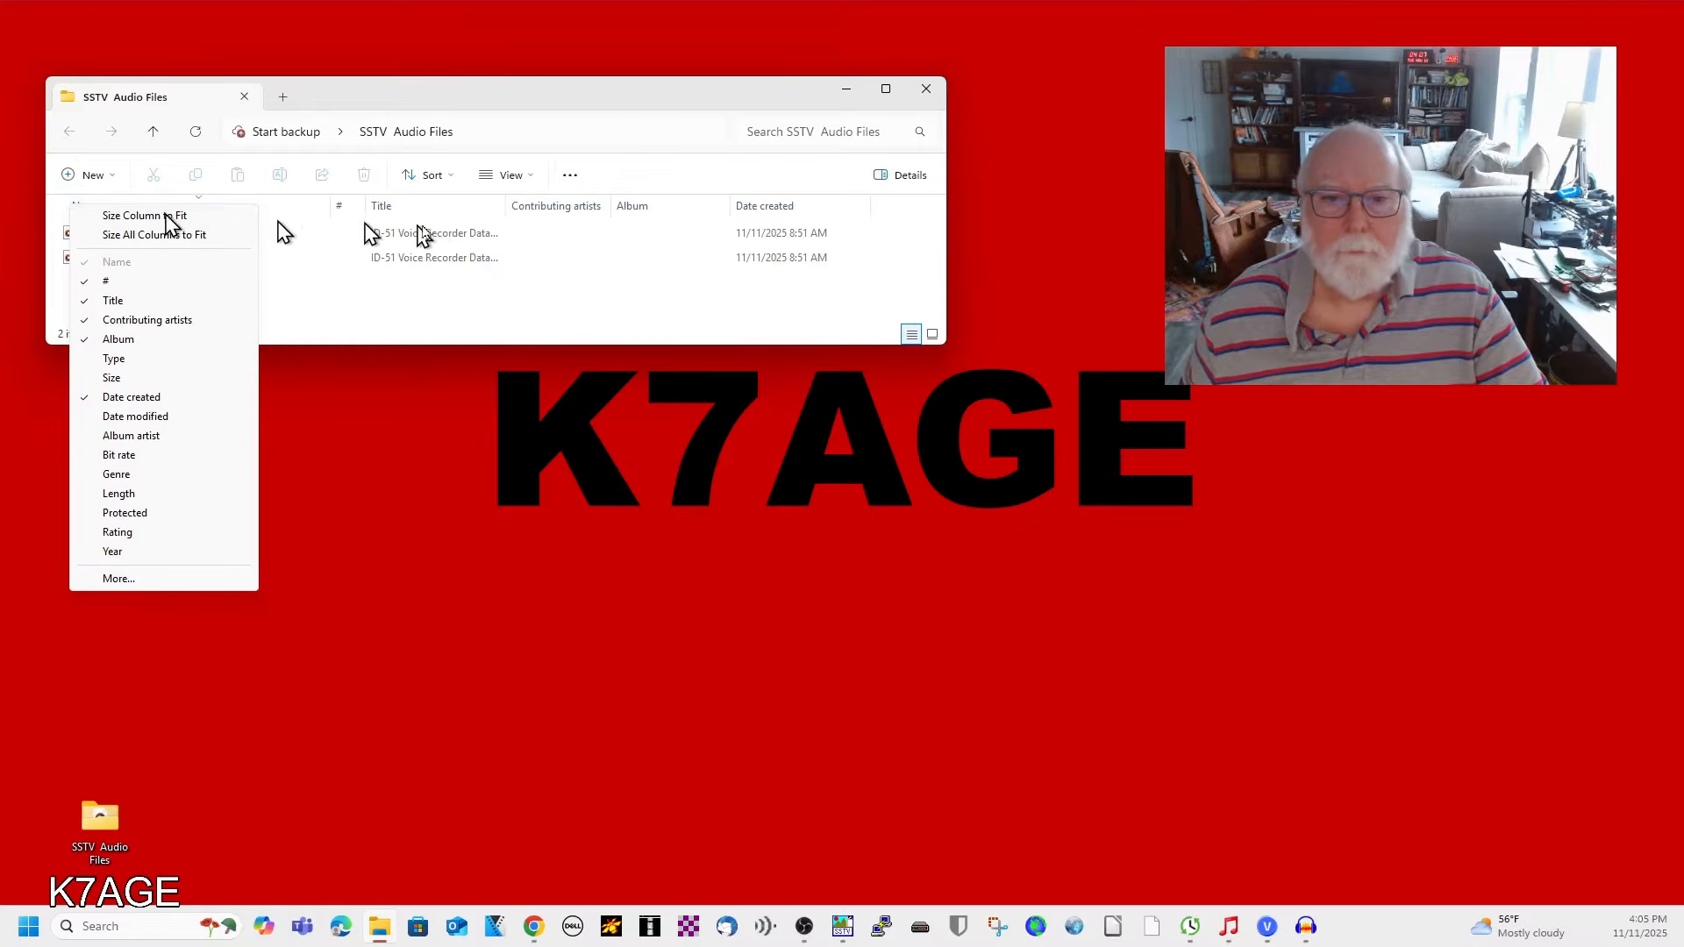
click(113, 282)
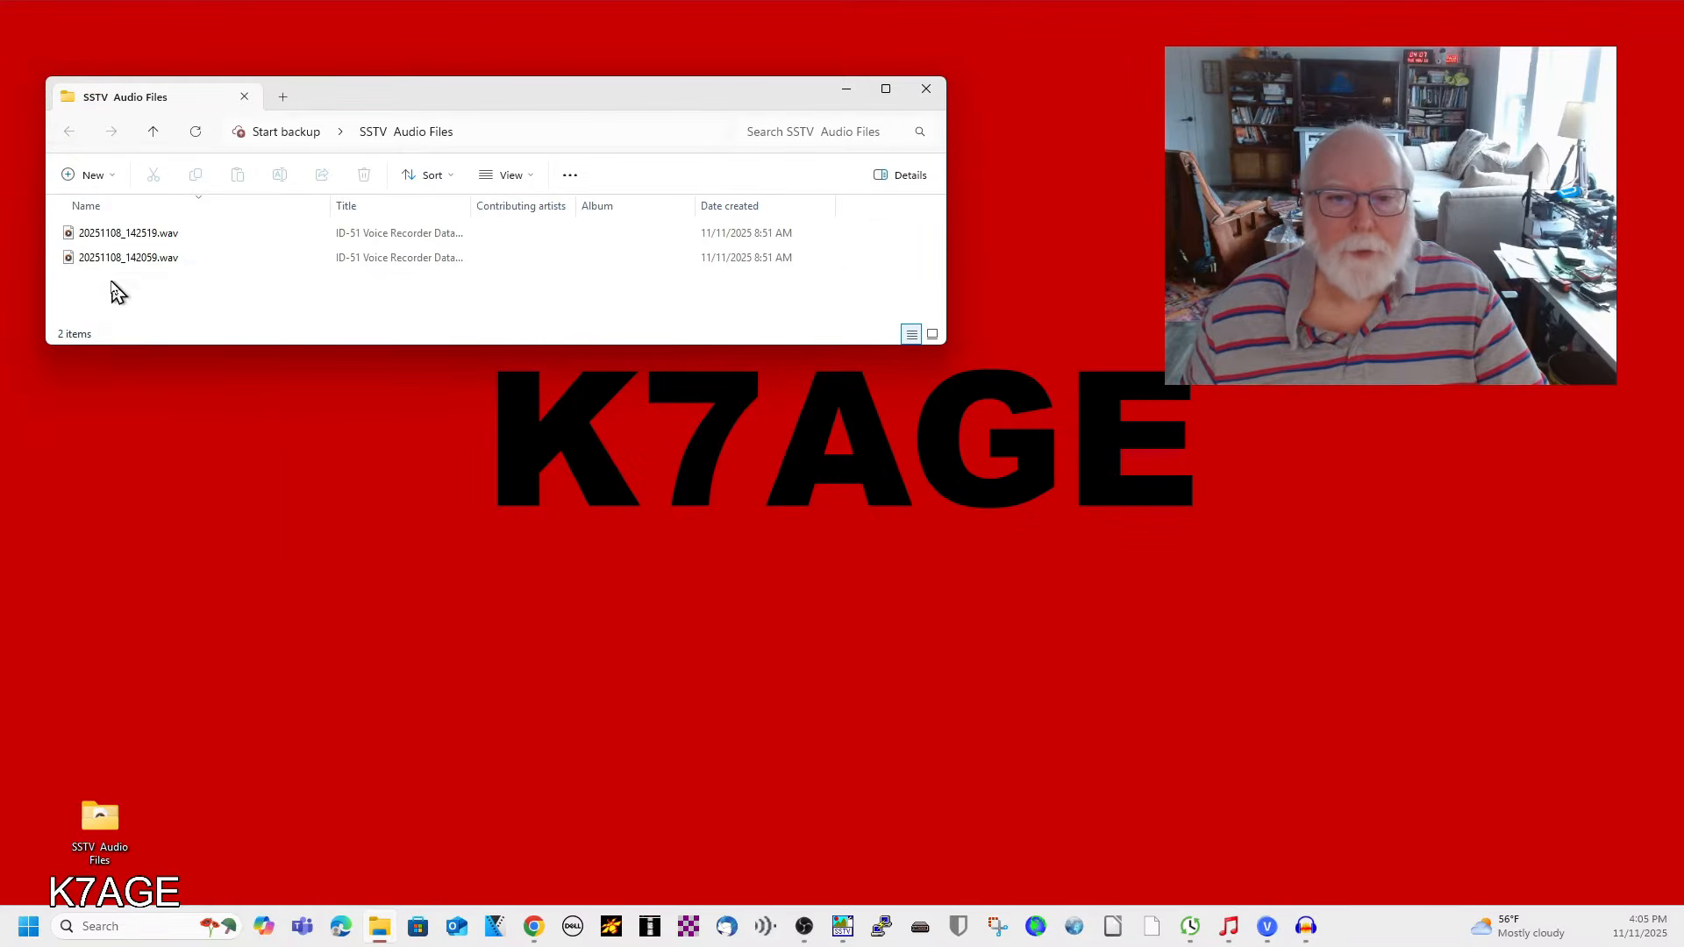
right_click(82, 211)
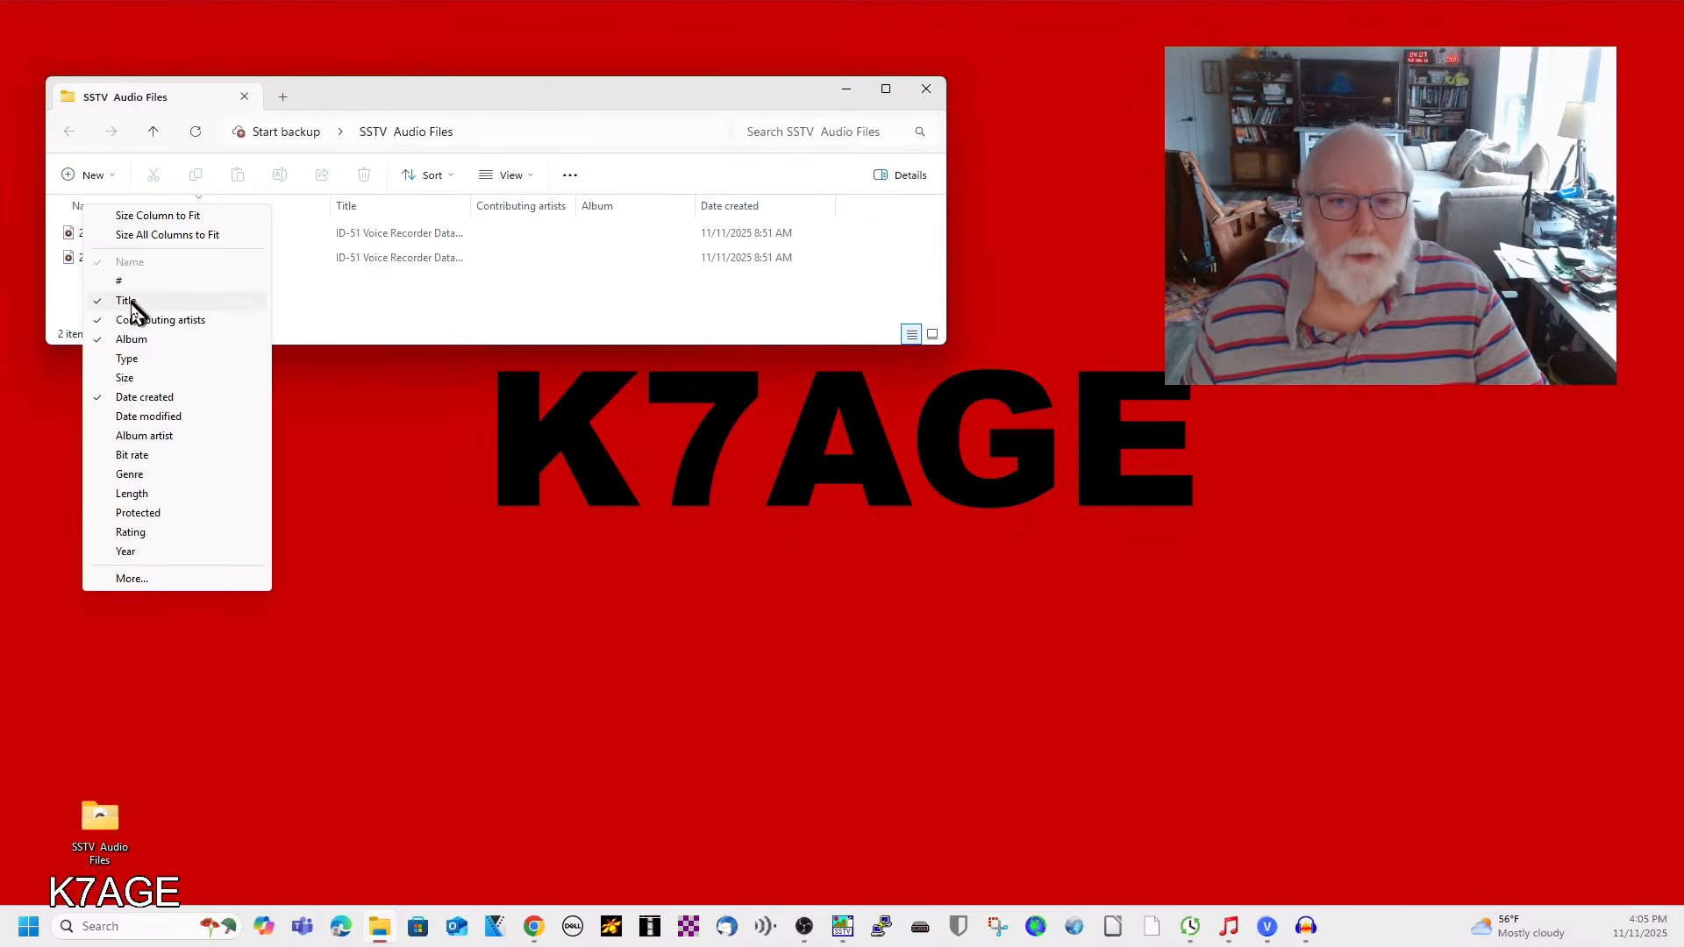
click(131, 307)
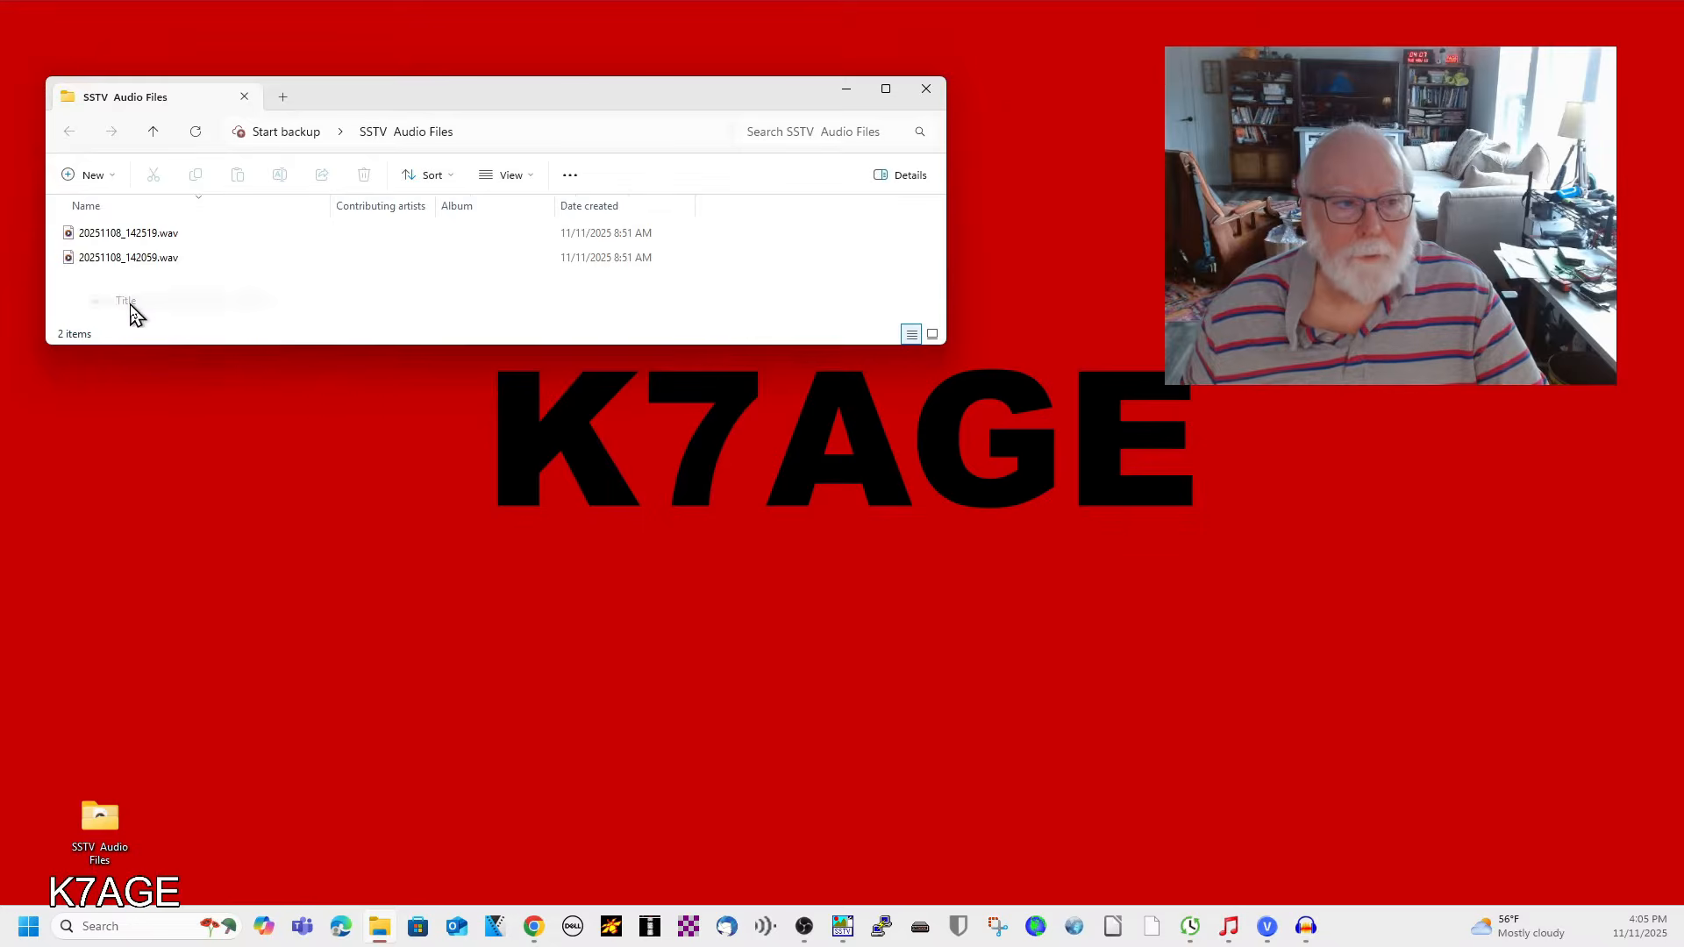
Hide the Contributing artists and Album columns, show the Size column, and nudge the window up.
right_click(94, 213)
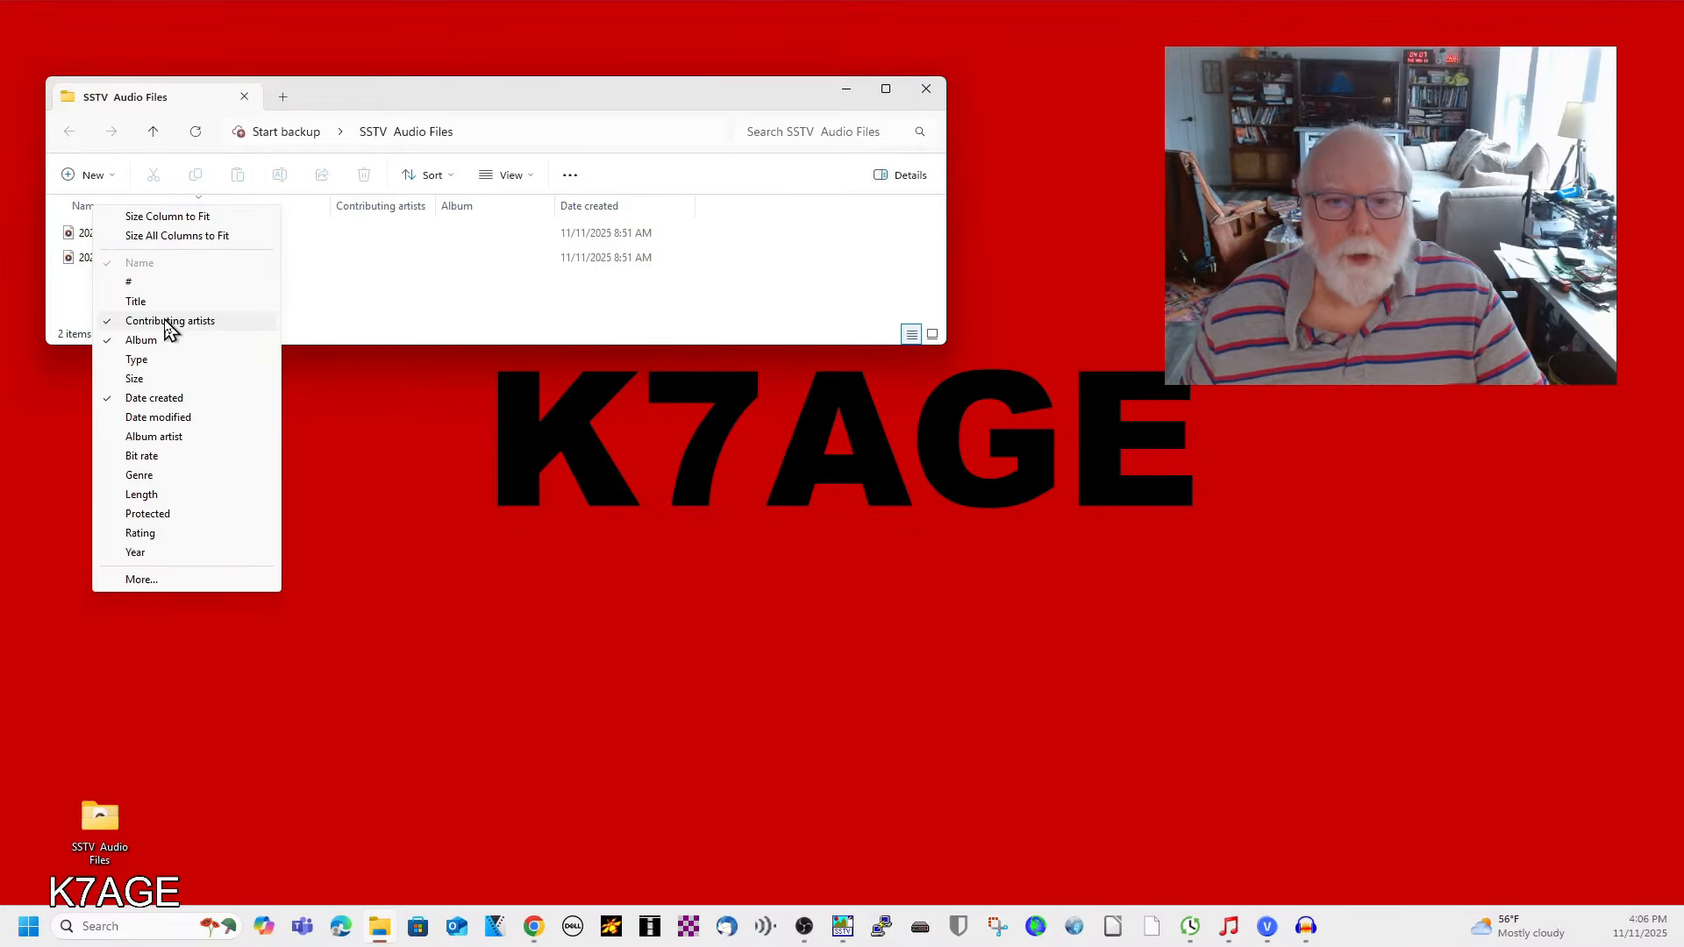
click(169, 325)
right_click(86, 210)
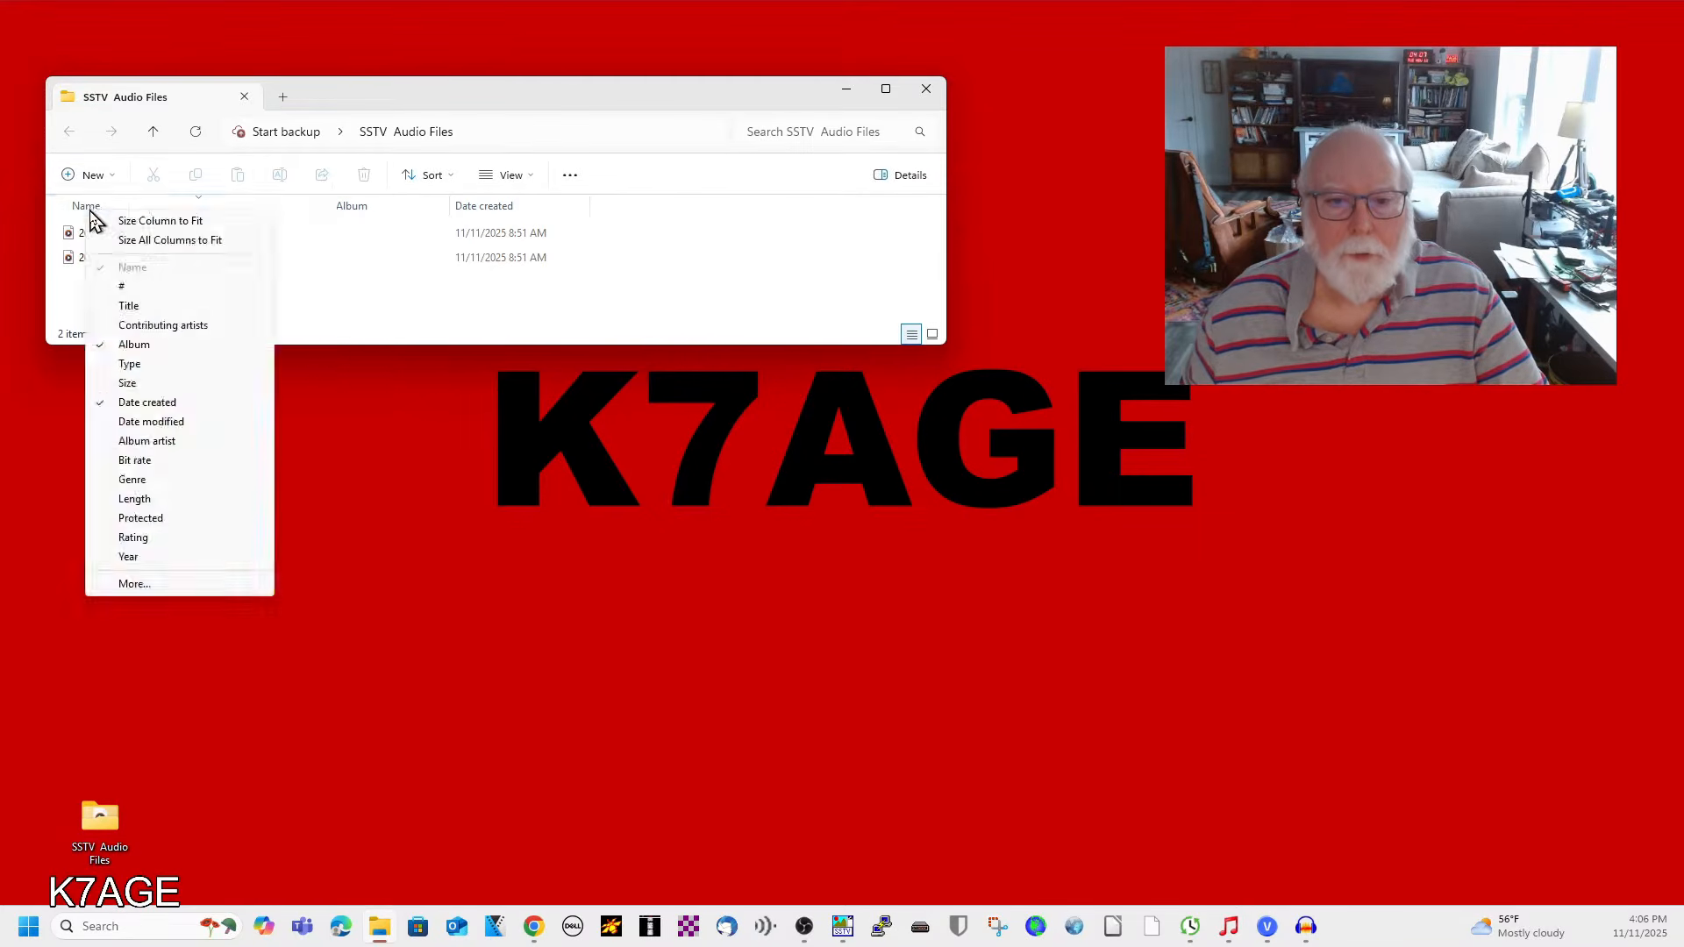
click(153, 348)
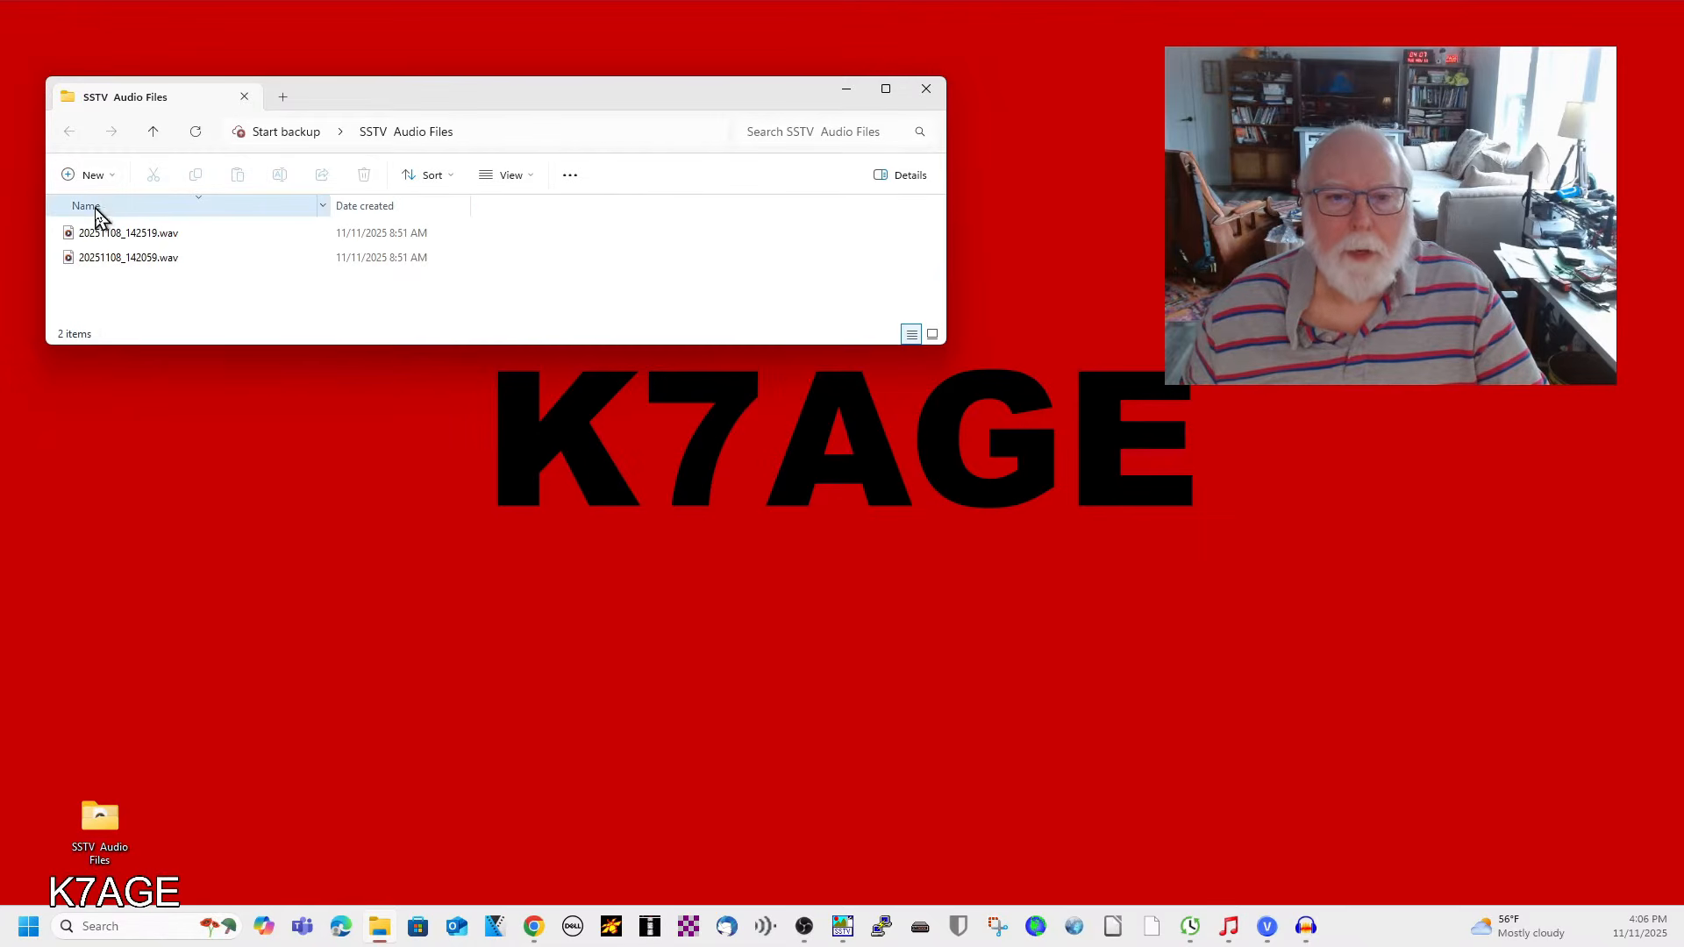
right_click(96, 214)
click(150, 381)
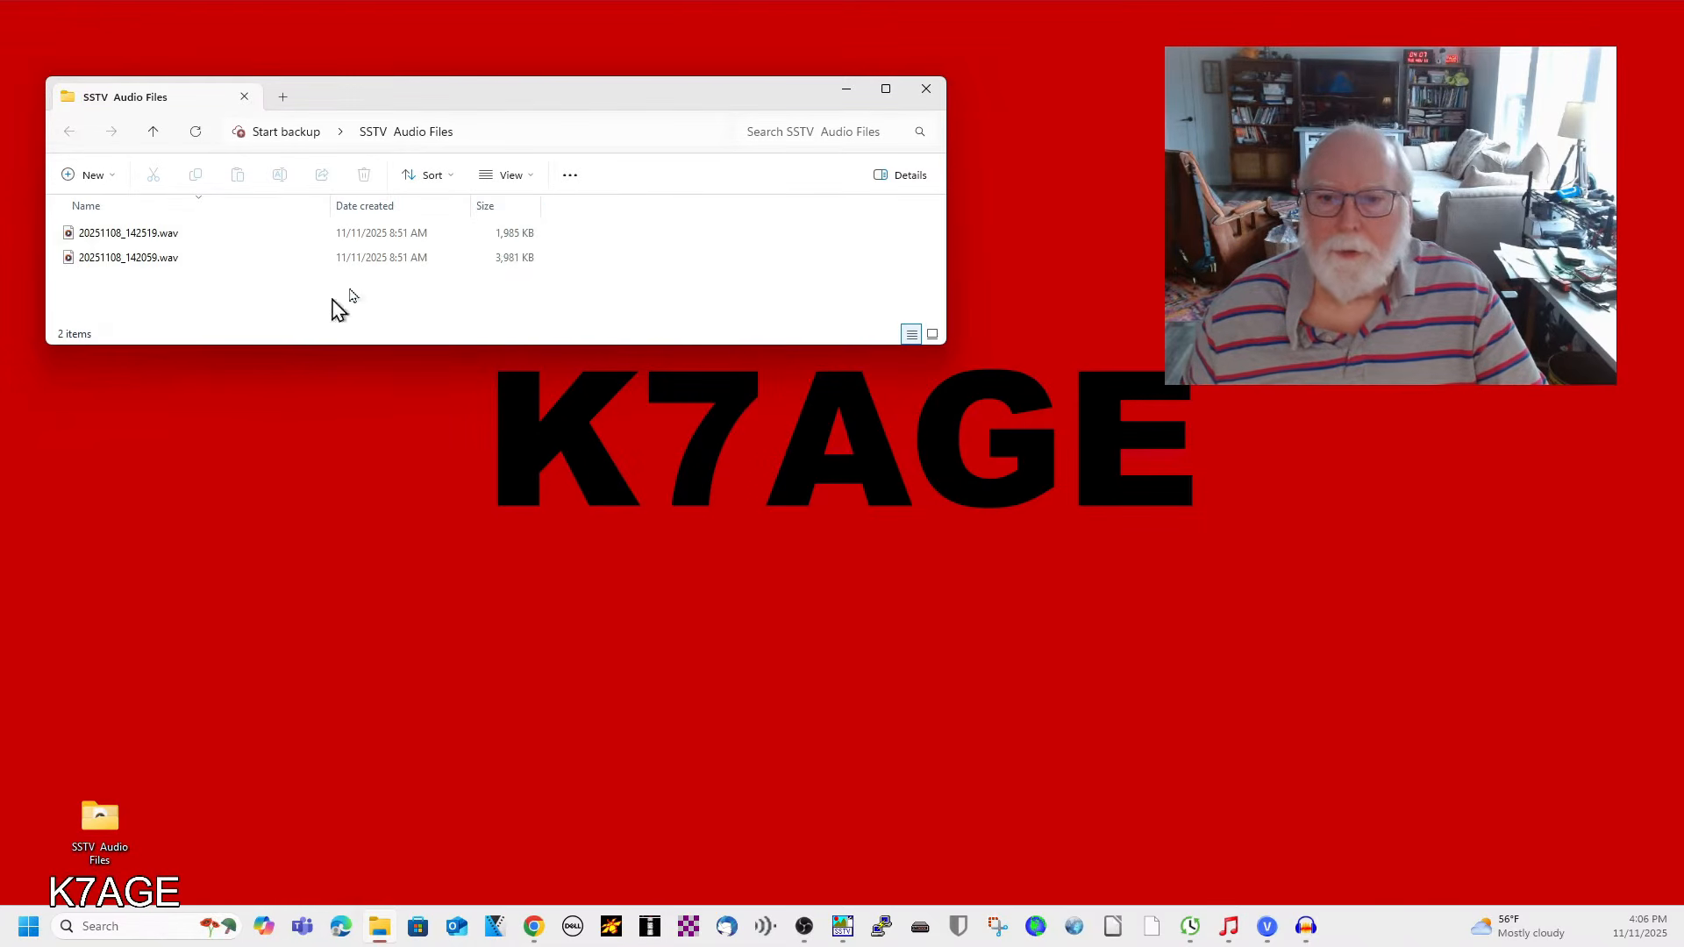
drag(464, 89, 460, 72)
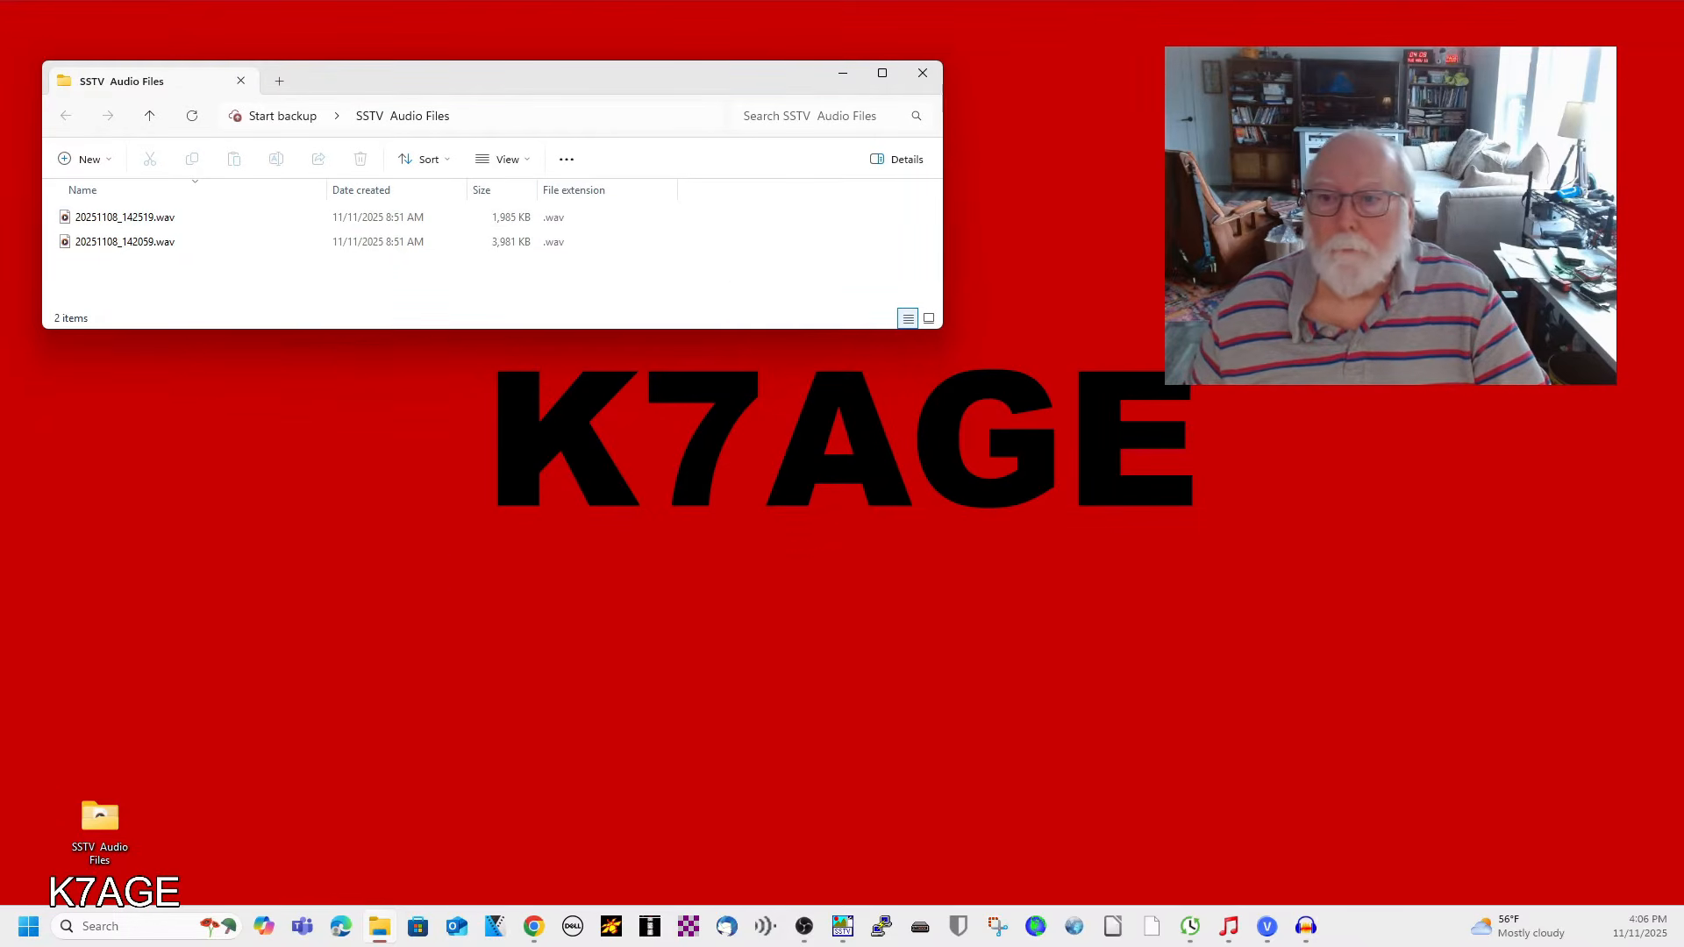
Switch to Audacity, open 20251108_142519.wav, and close the empty project window.
drag(1683, 186, 759, 104)
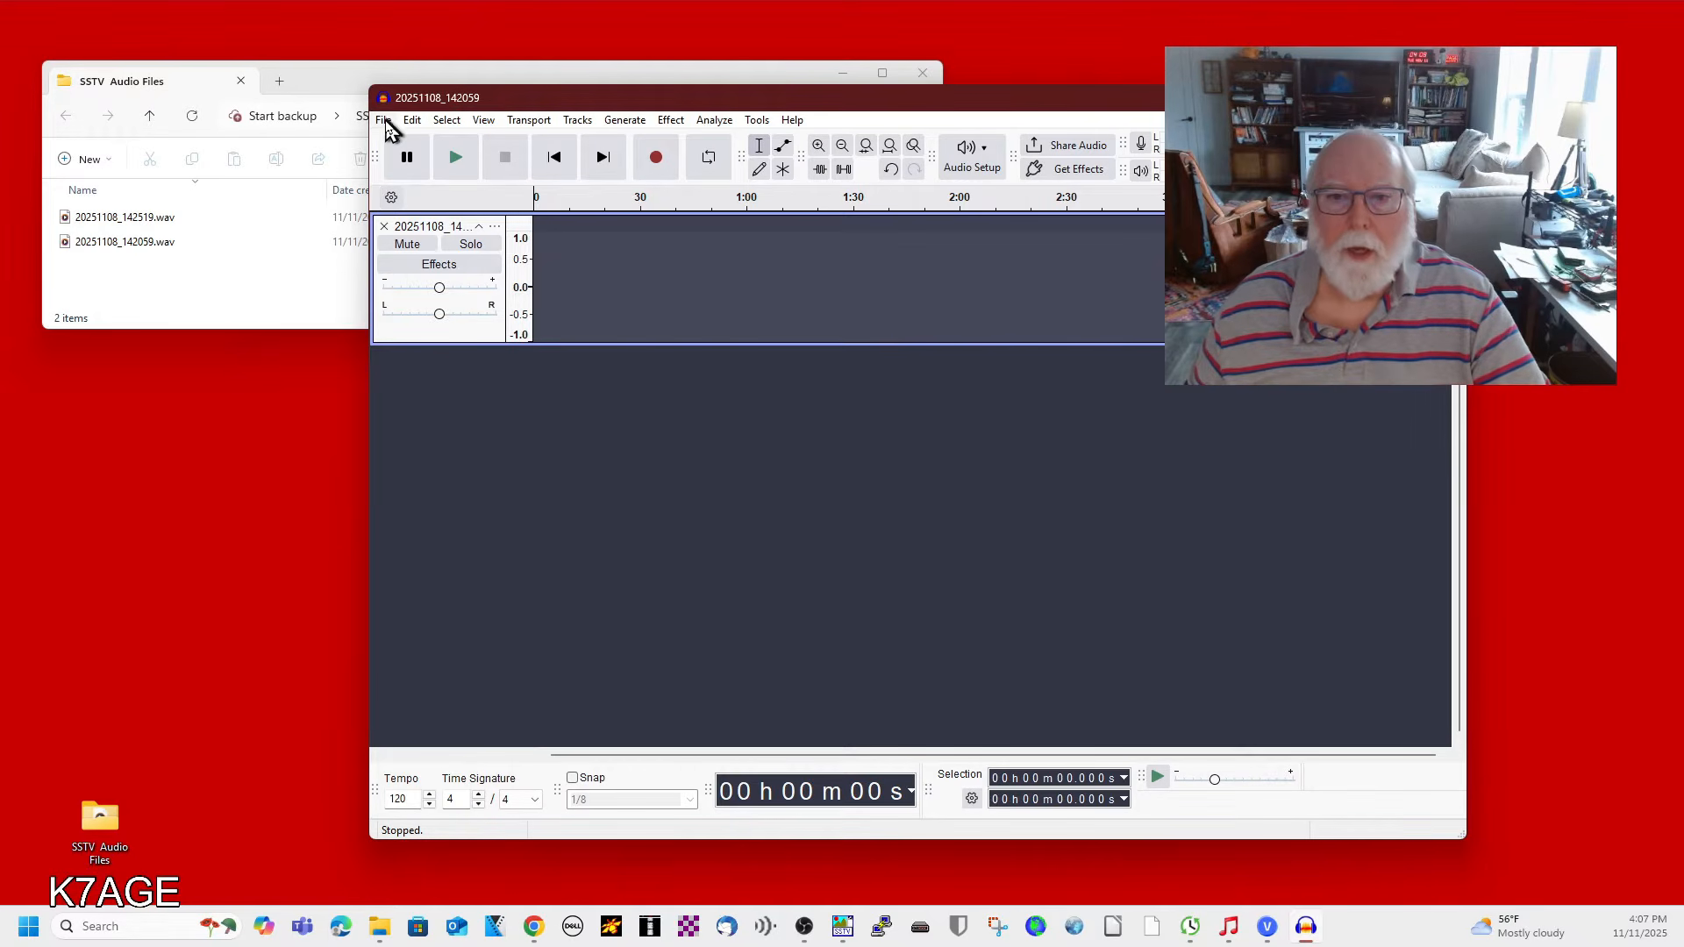
click(384, 121)
click(412, 167)
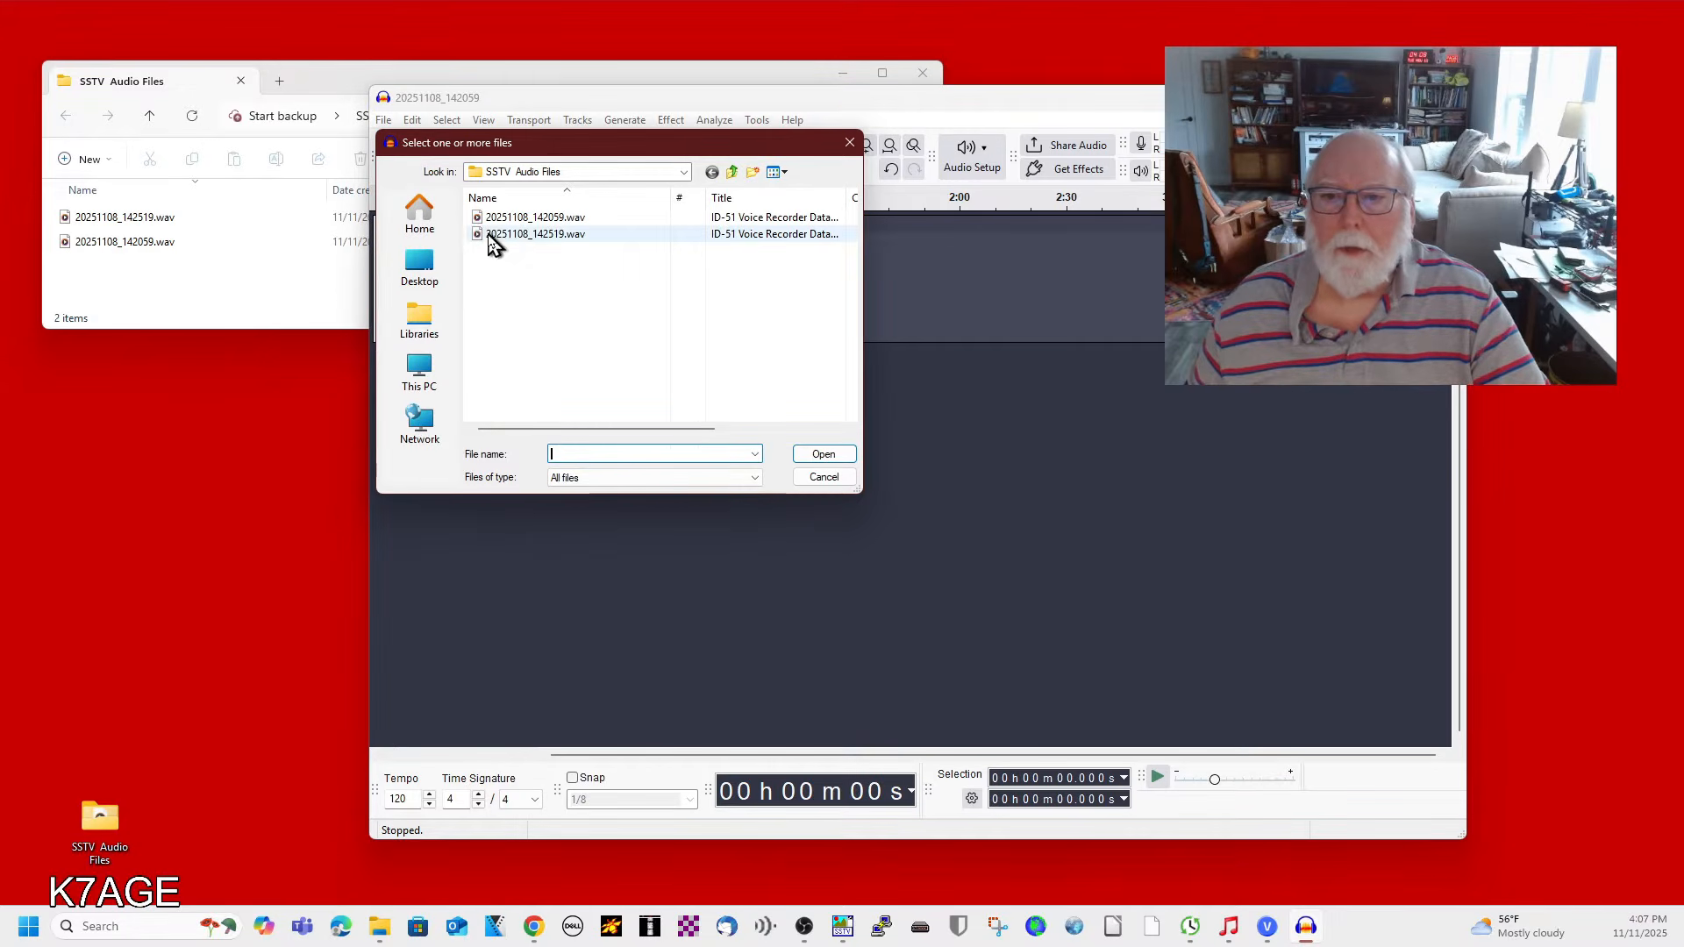
double_click(488, 237)
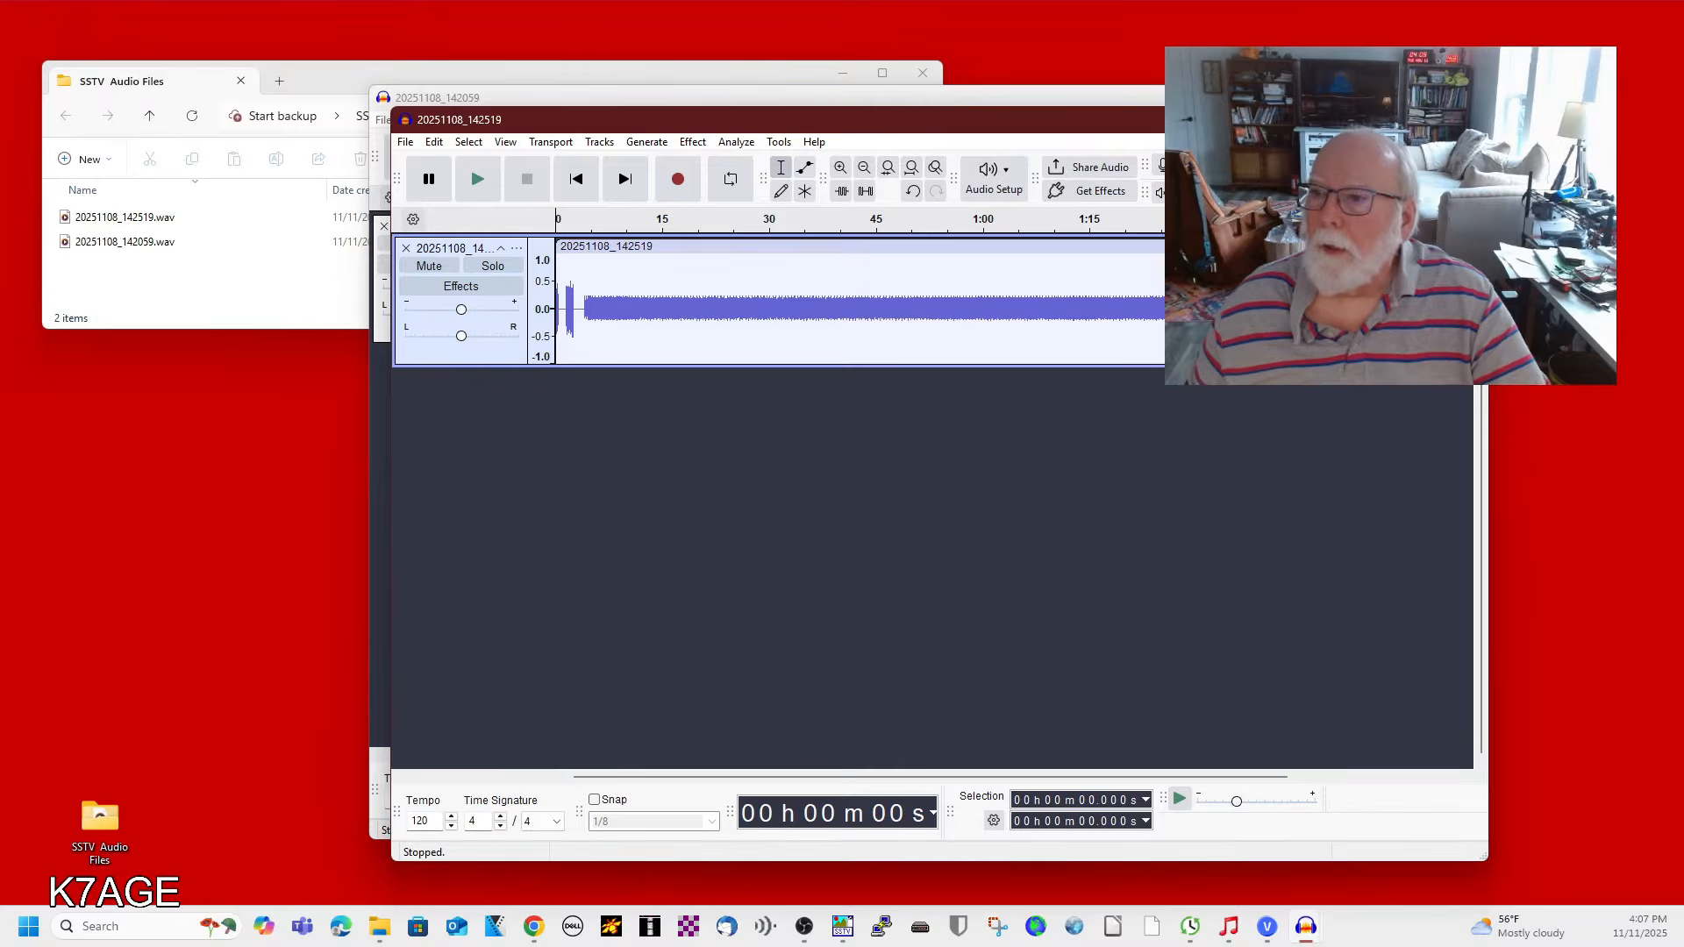
click(1446, 97)
Play the start of the recording and stop playback.
click(951, 470)
click(768, 145)
click(767, 166)
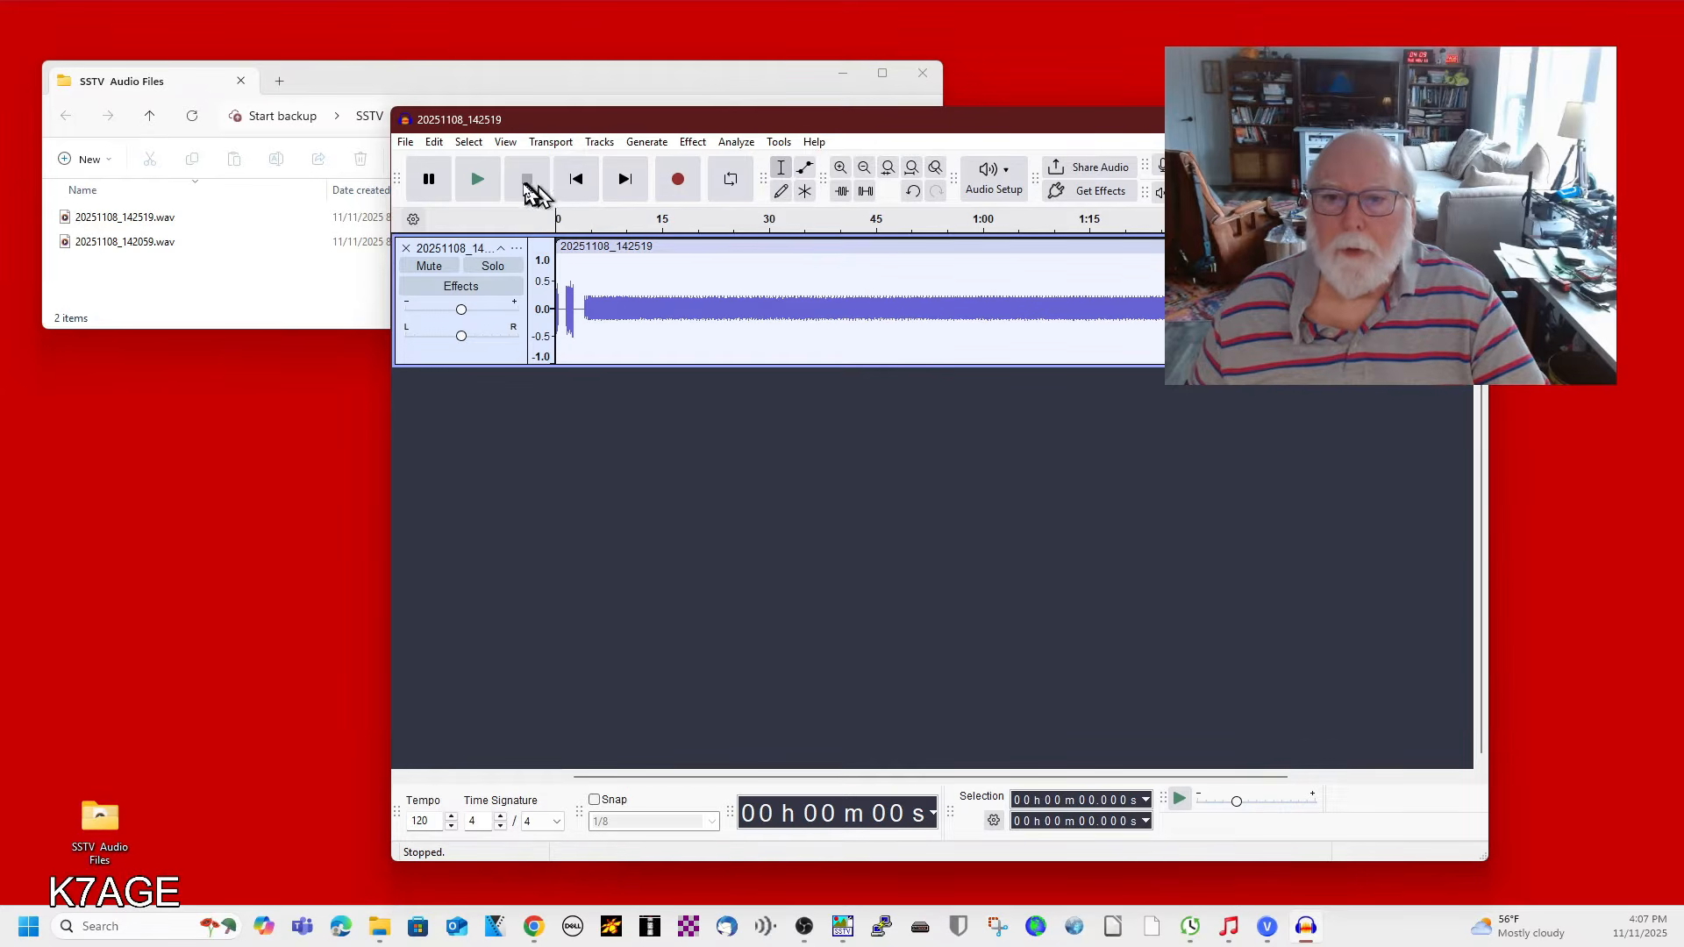
click(479, 181)
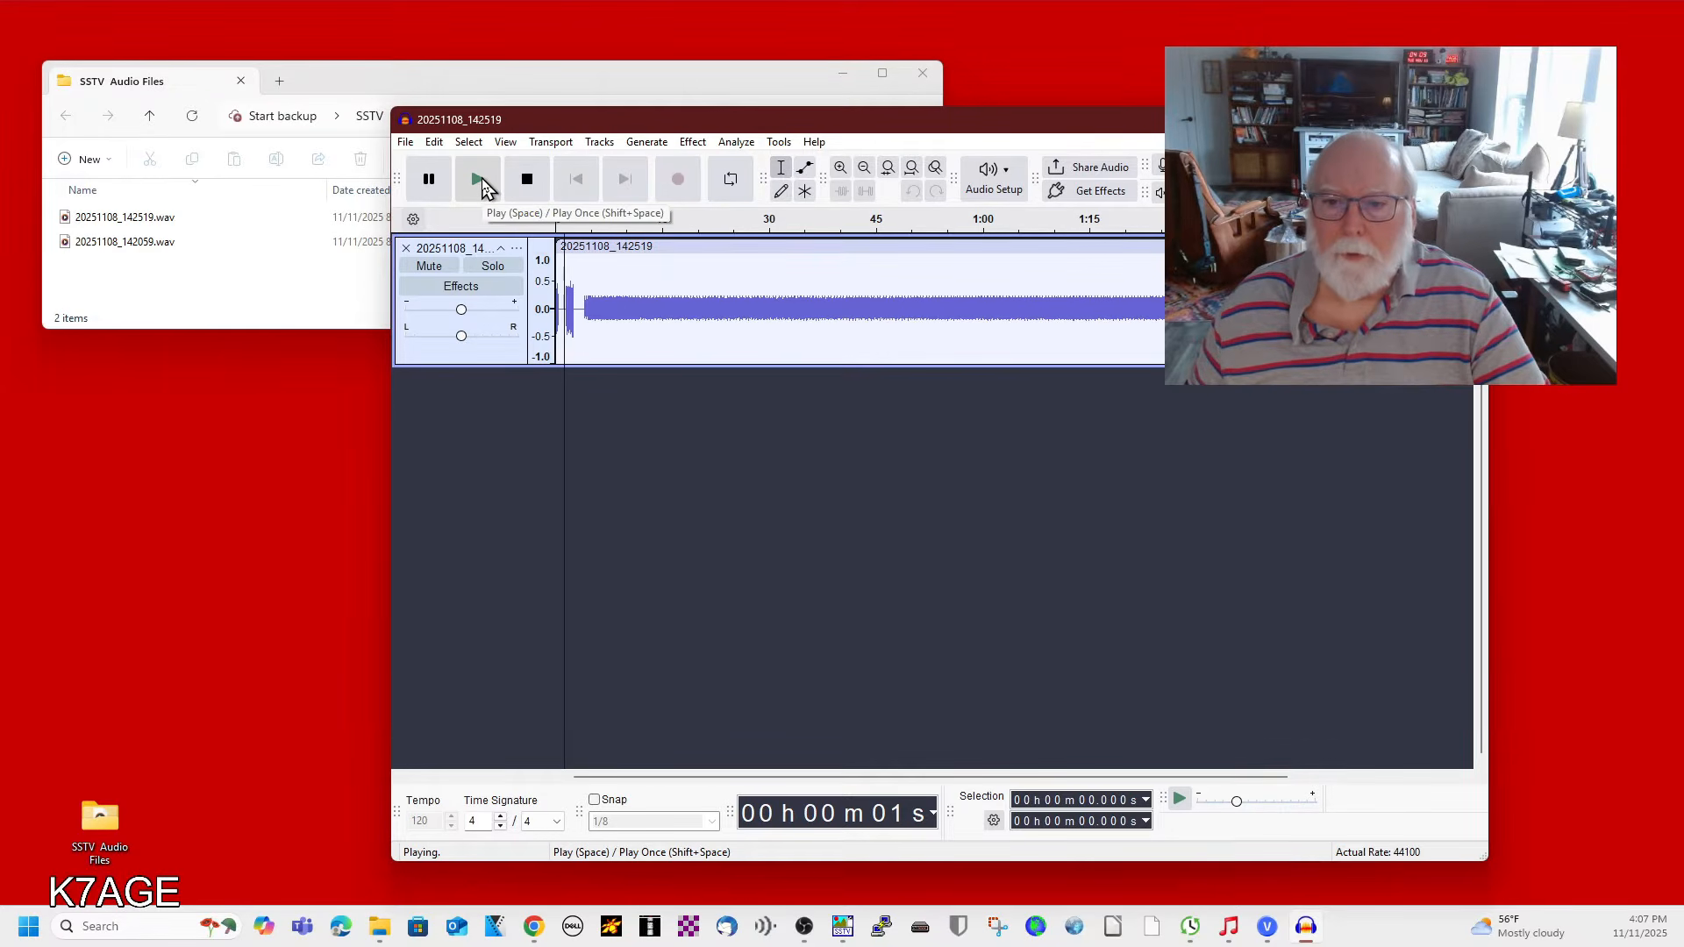
click(619, 222)
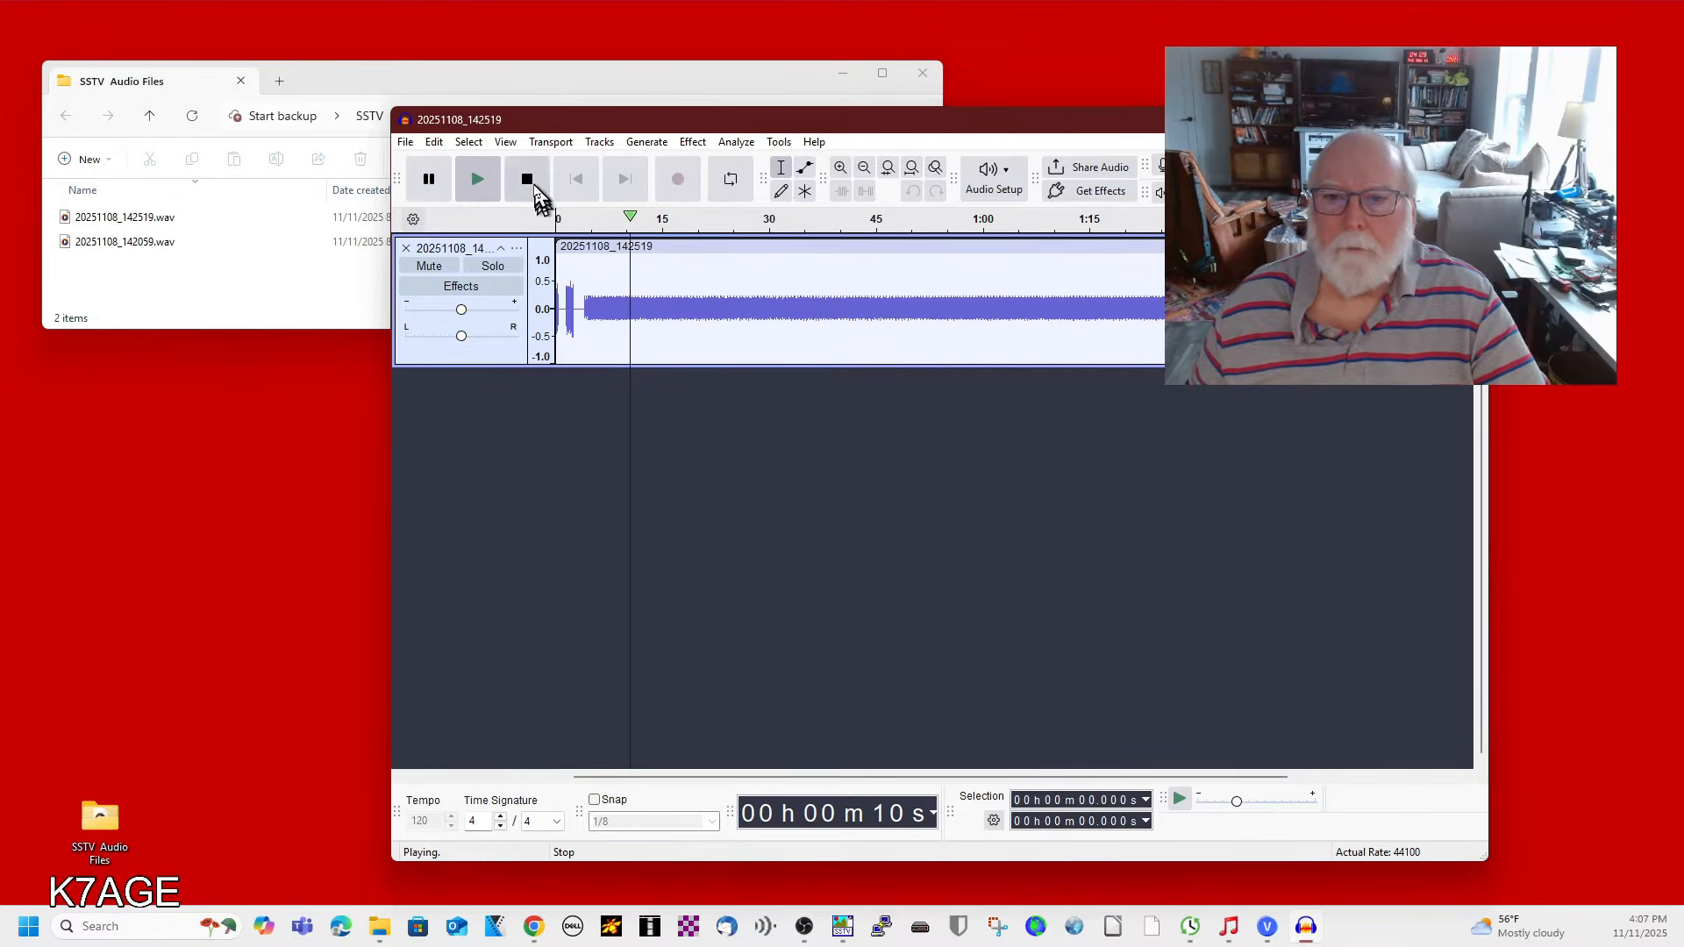
click(528, 179)
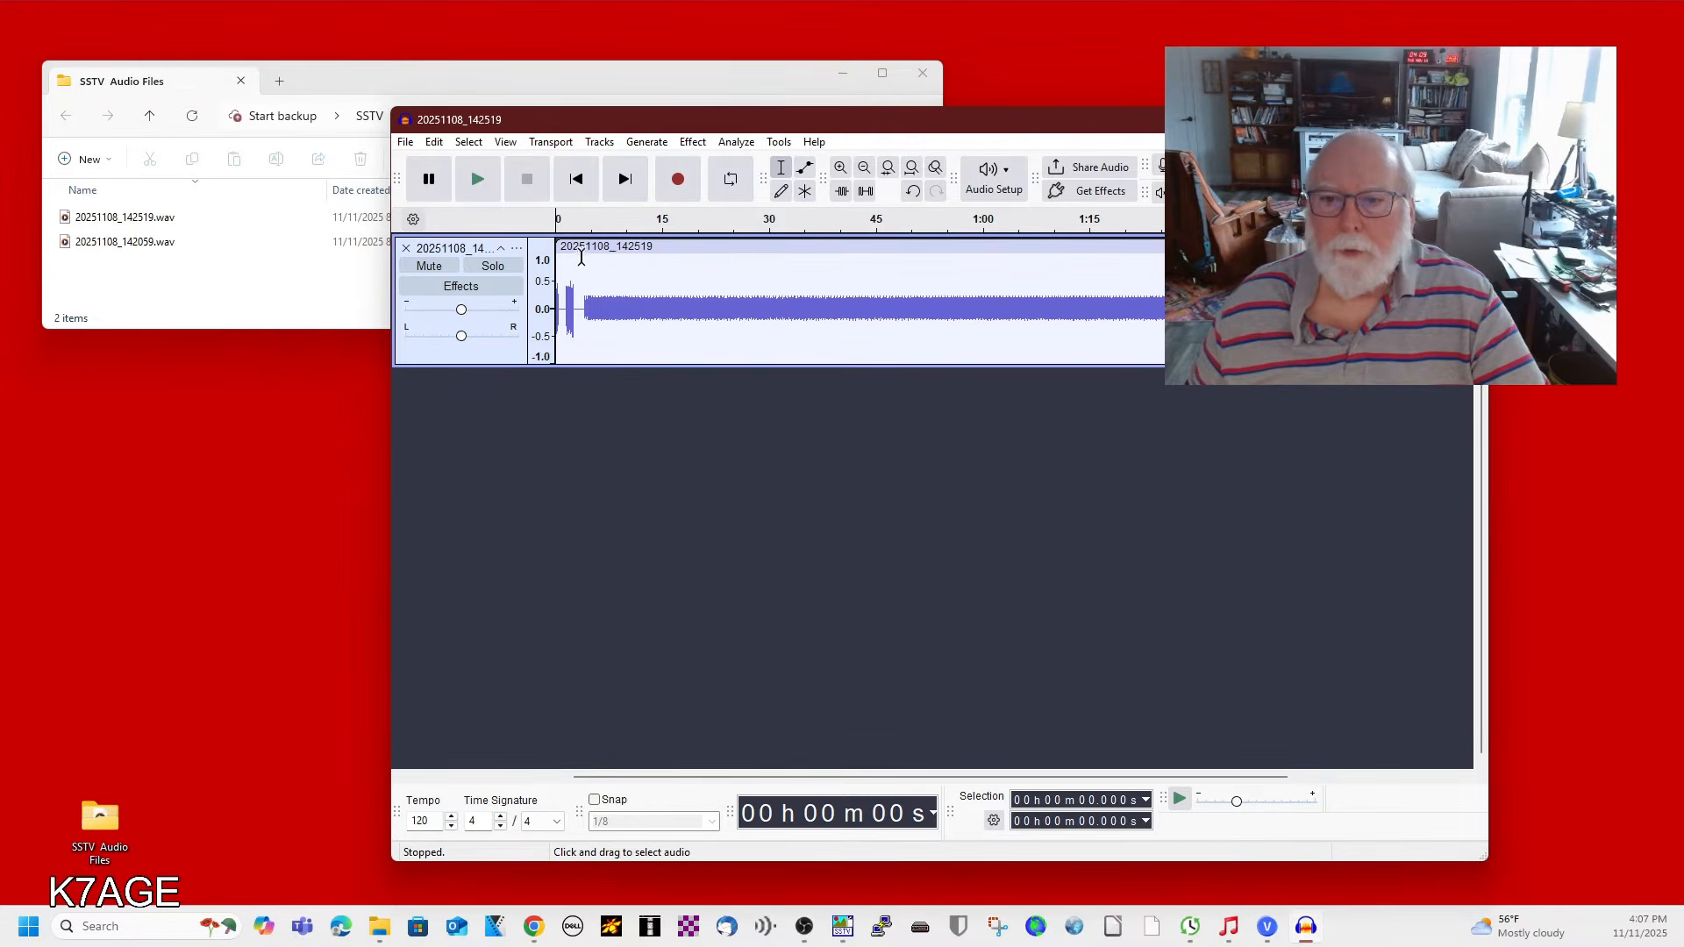
Delete the short burst at the start of the track and the brief stretch at its end.
drag(579, 263, 559, 274)
key(Delete)
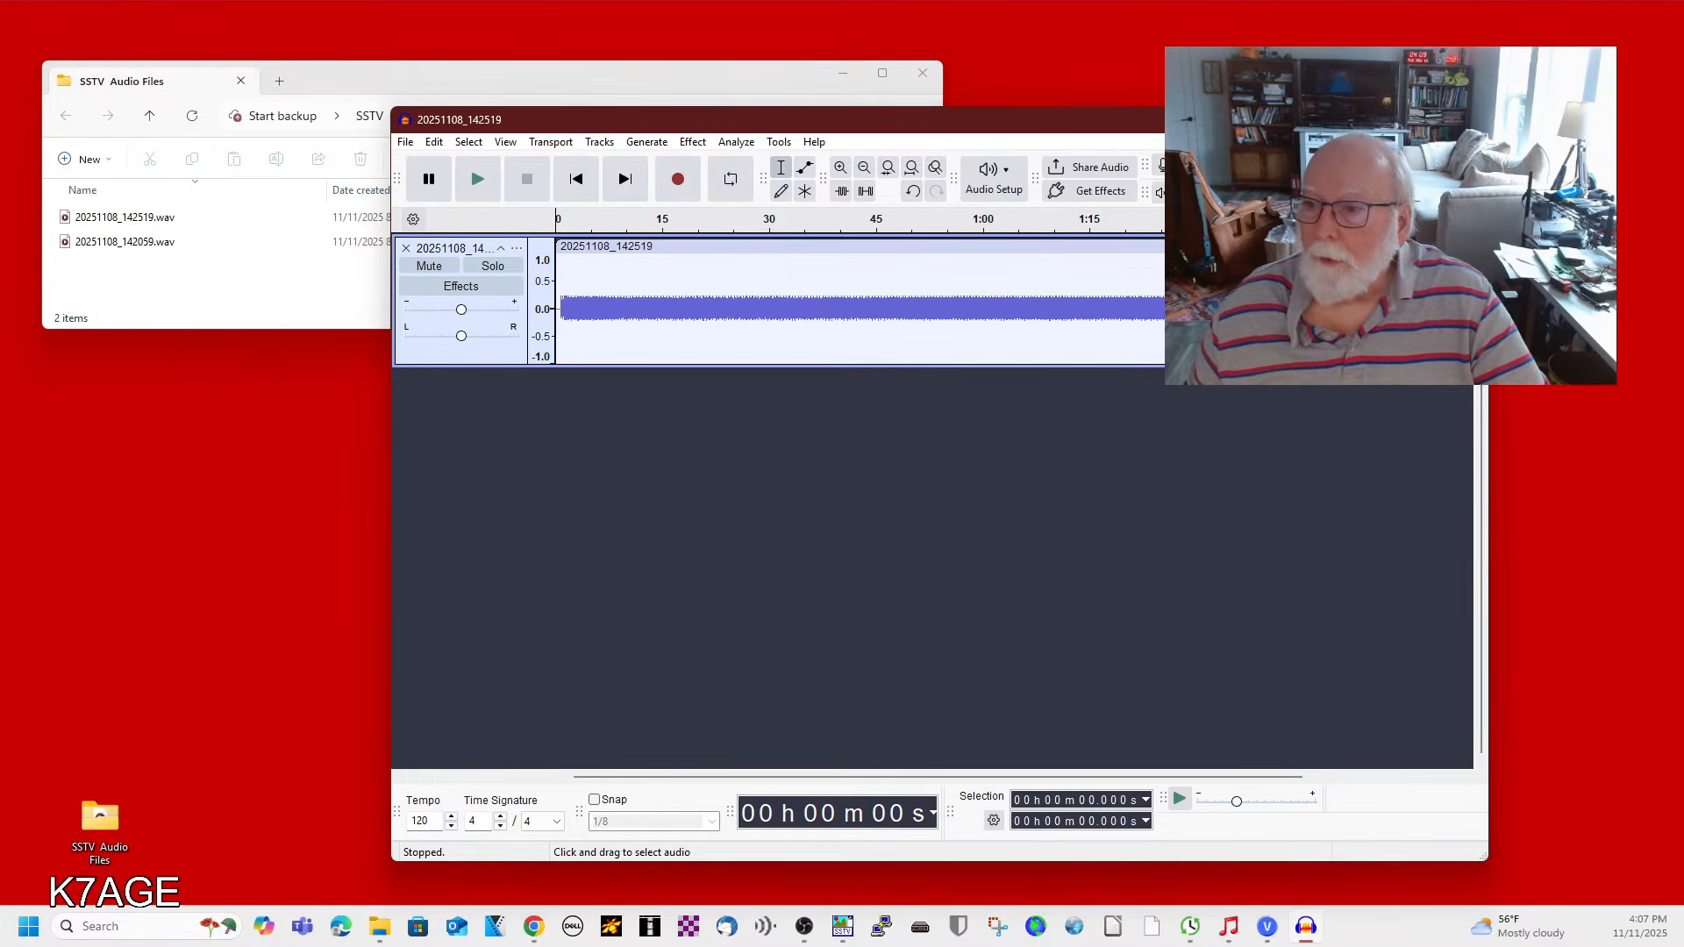
drag(1451, 307, 1436, 307)
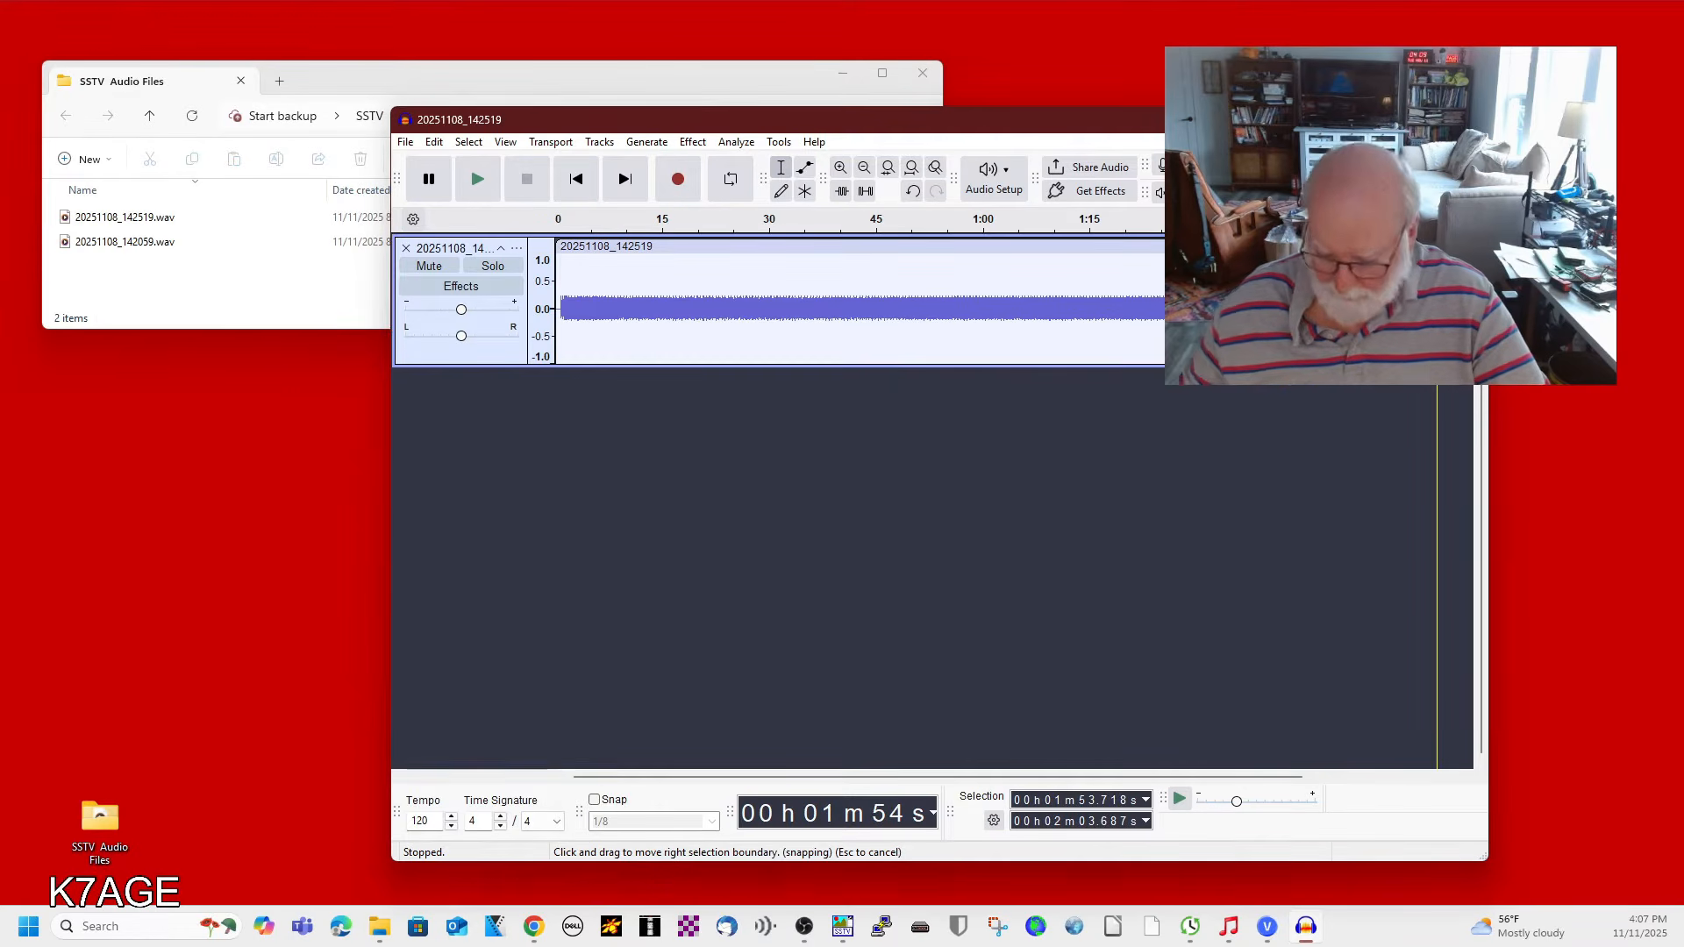
key(Delete)
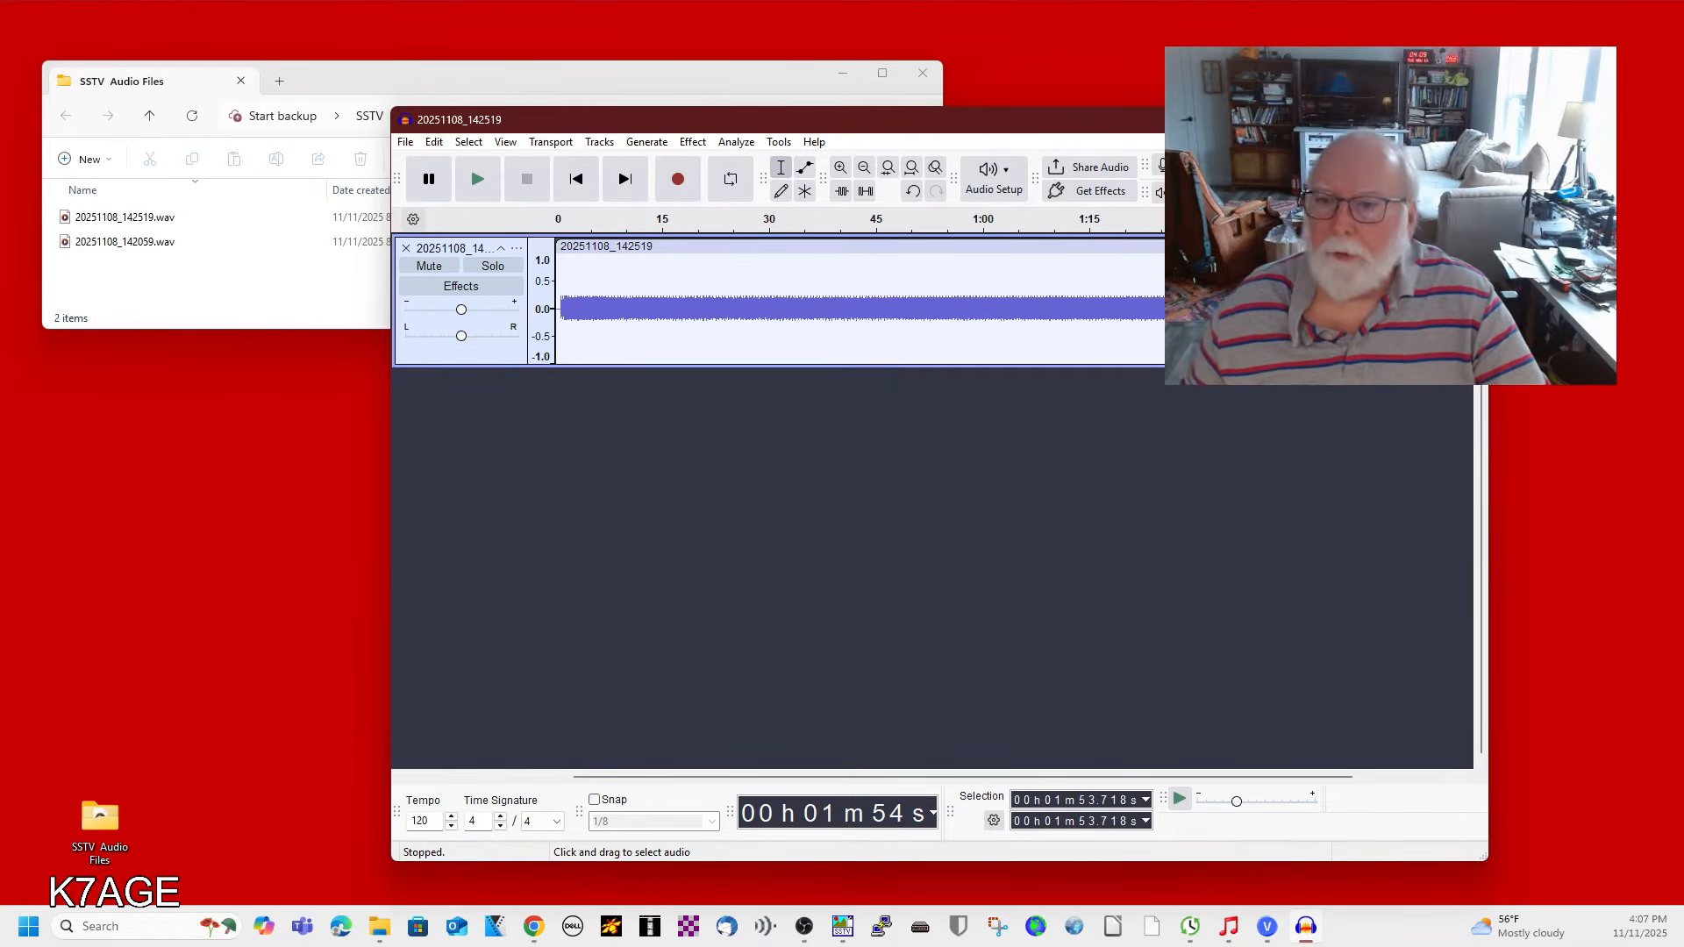
click(826, 463)
right_click(658, 340)
click(568, 428)
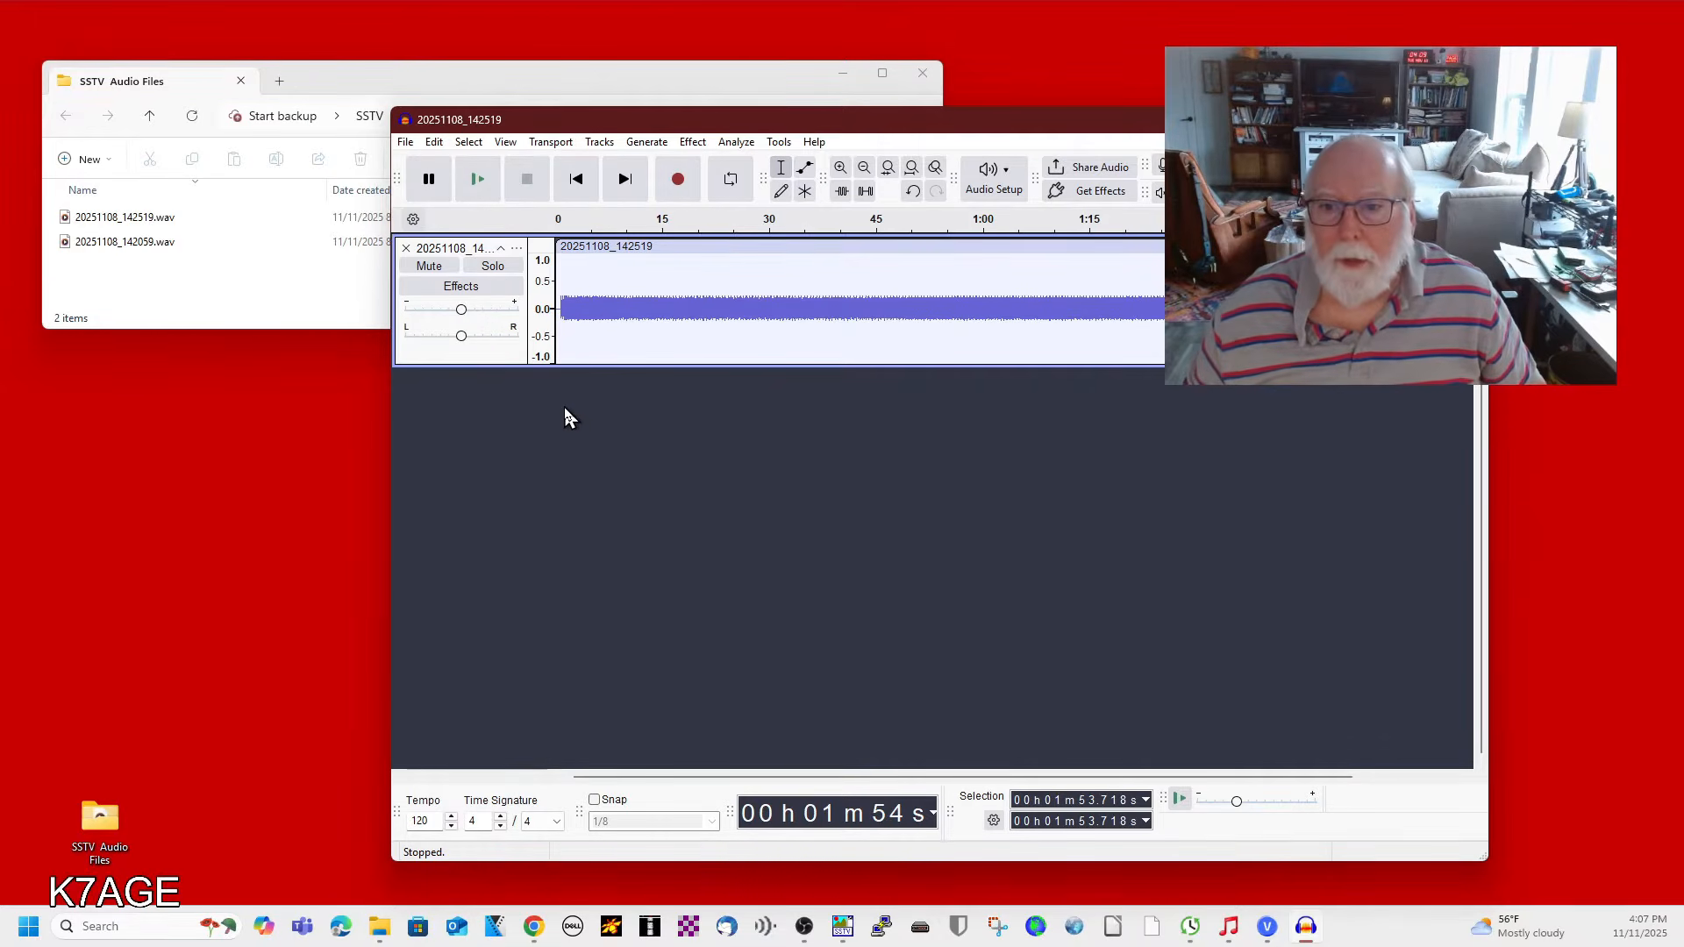
Select the whole track and resample it to 11025 Hz.
key(ctrl+a)
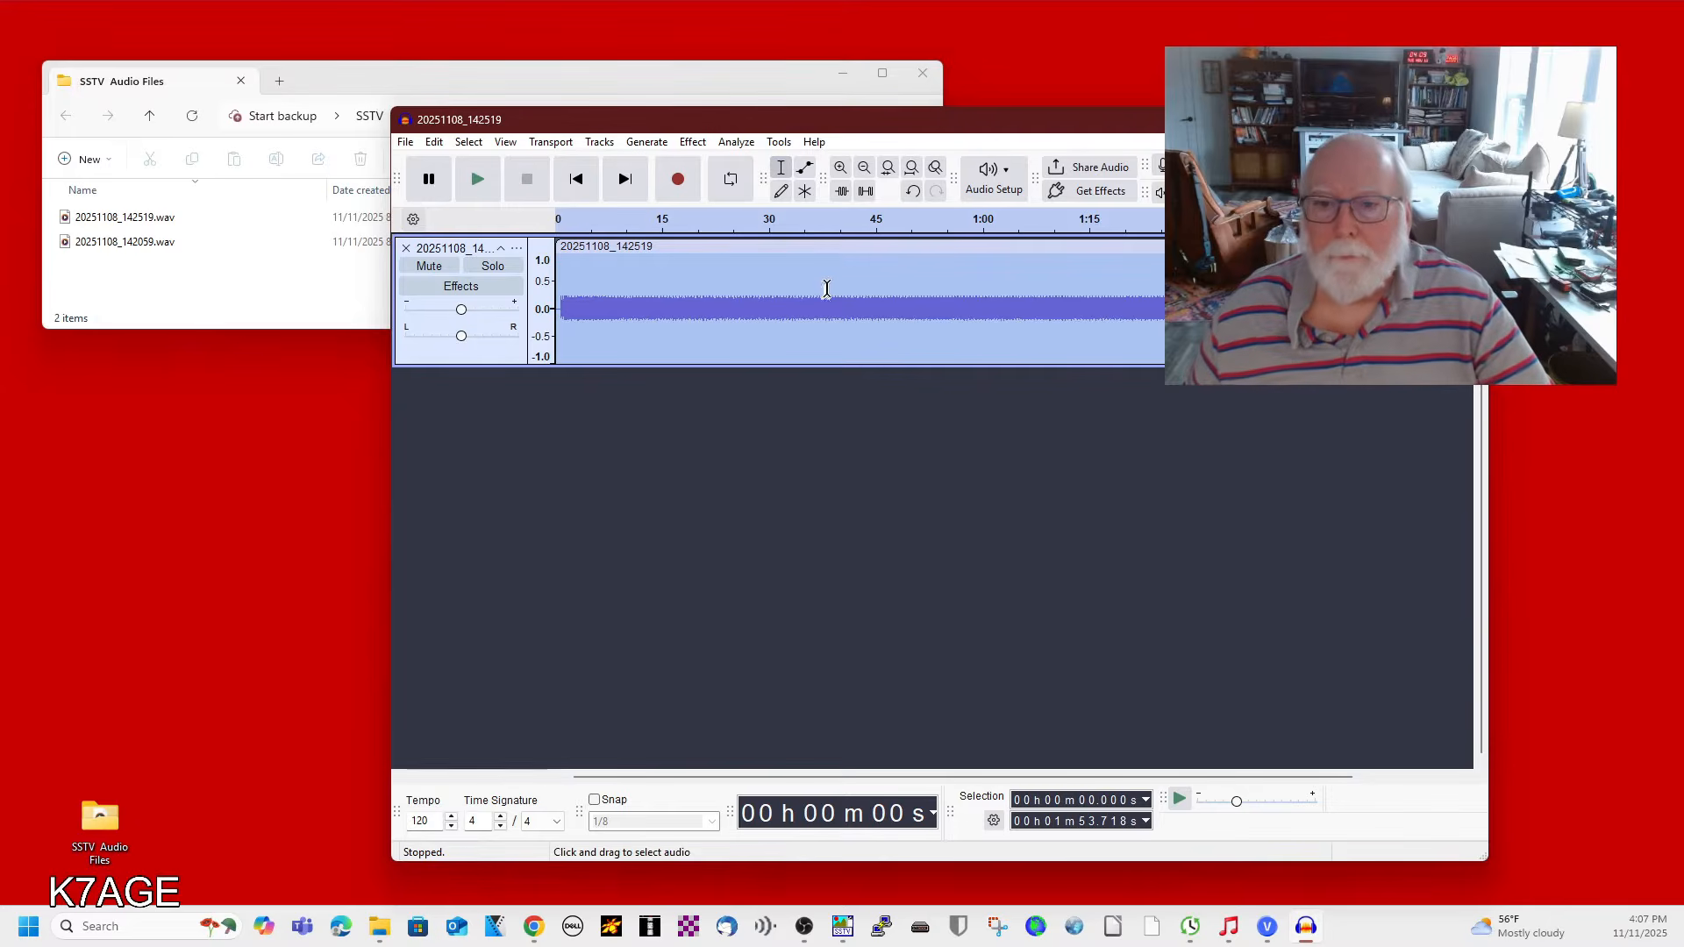
click(599, 143)
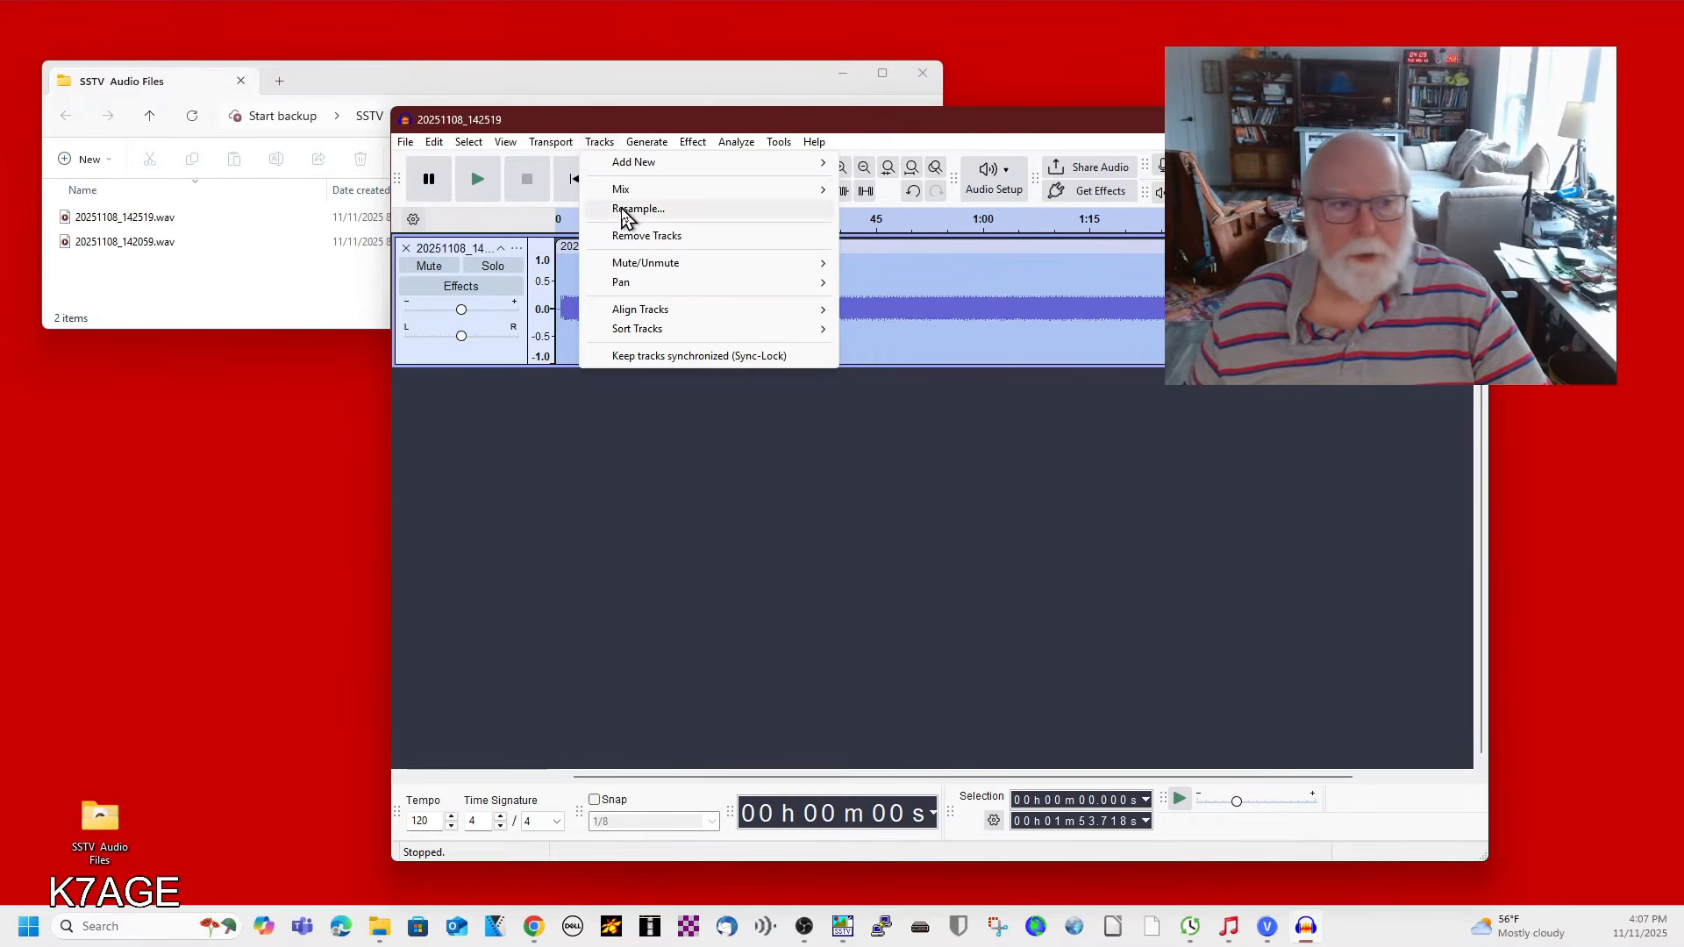
click(624, 210)
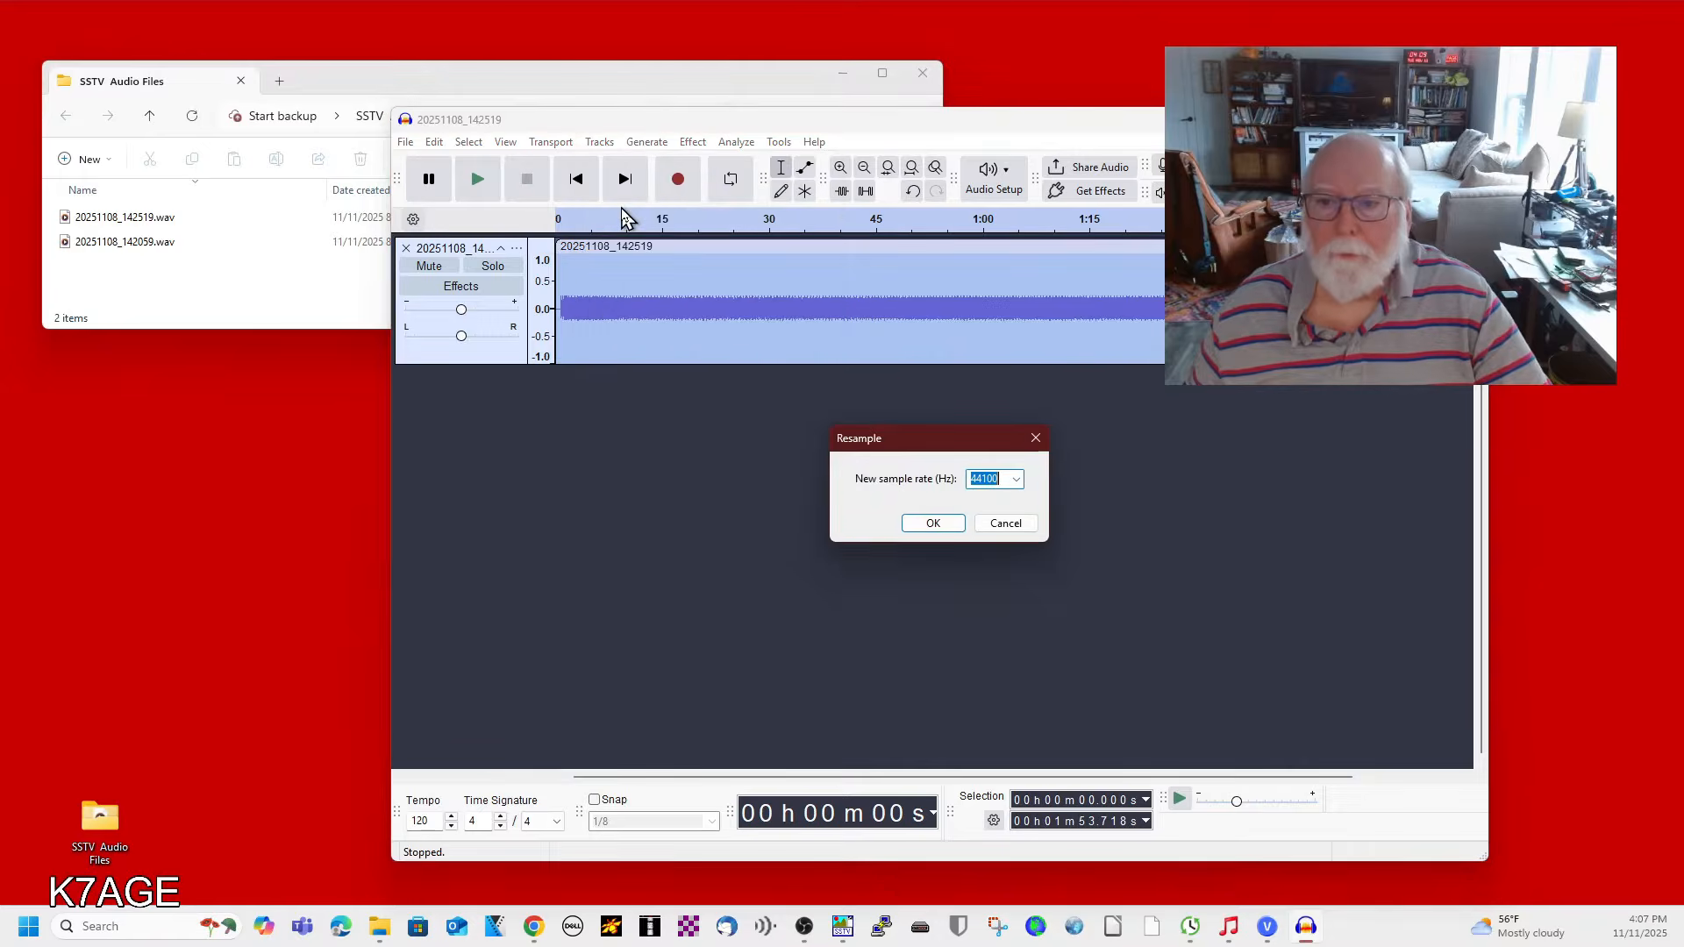
click(1018, 479)
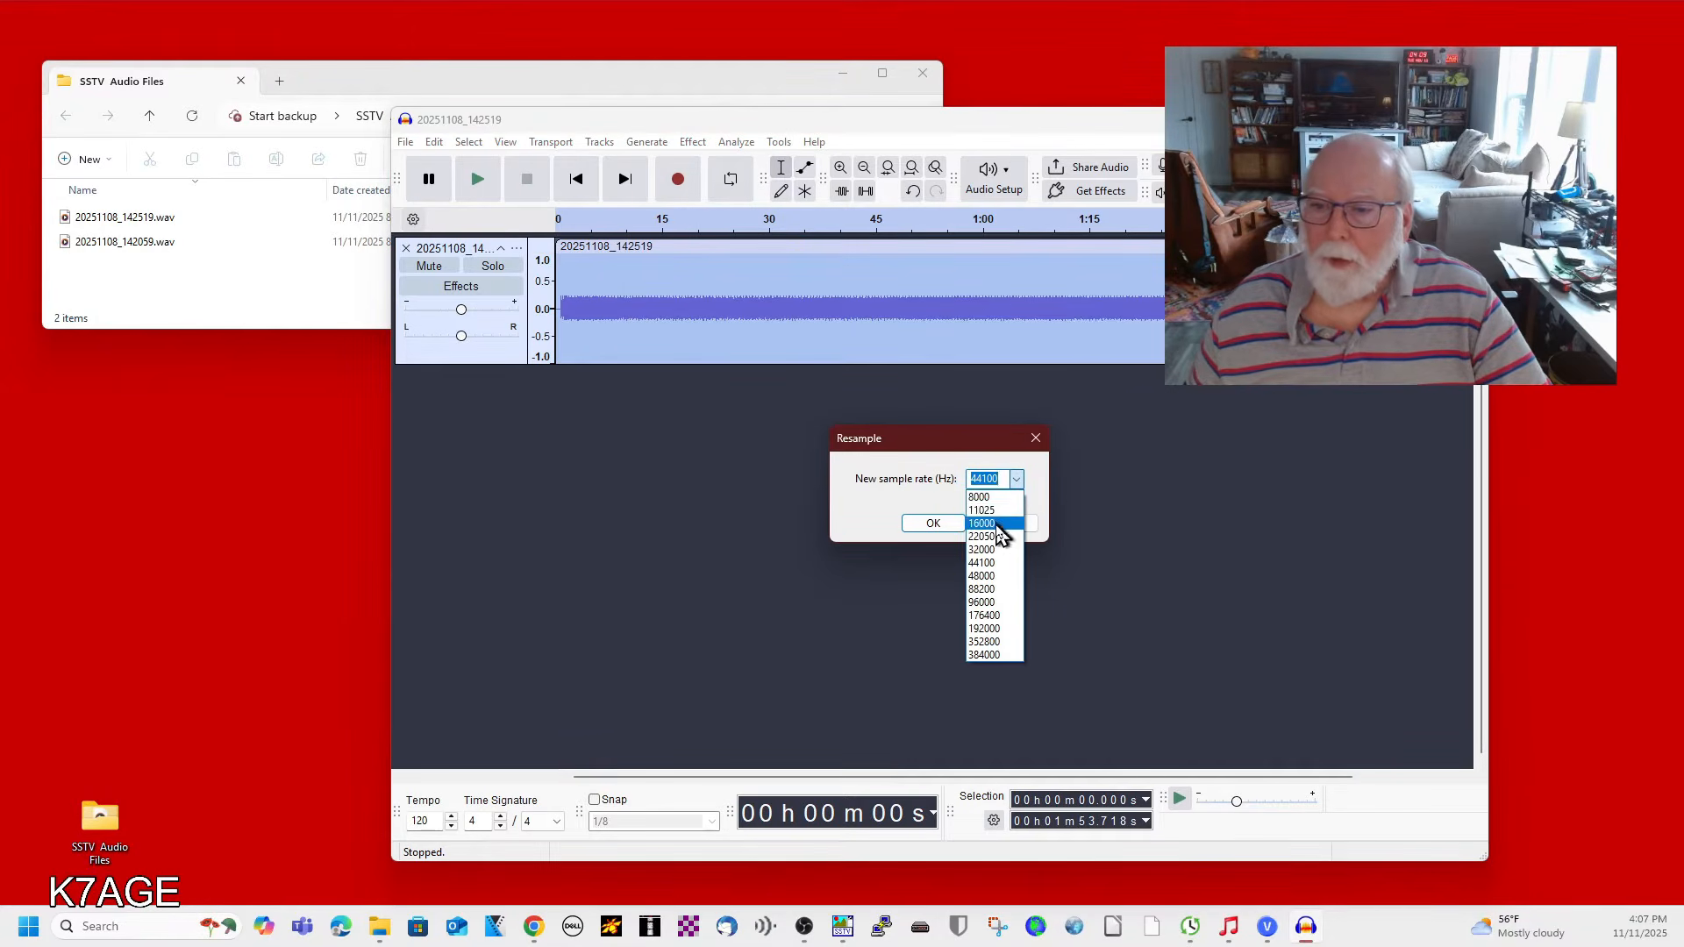
click(984, 512)
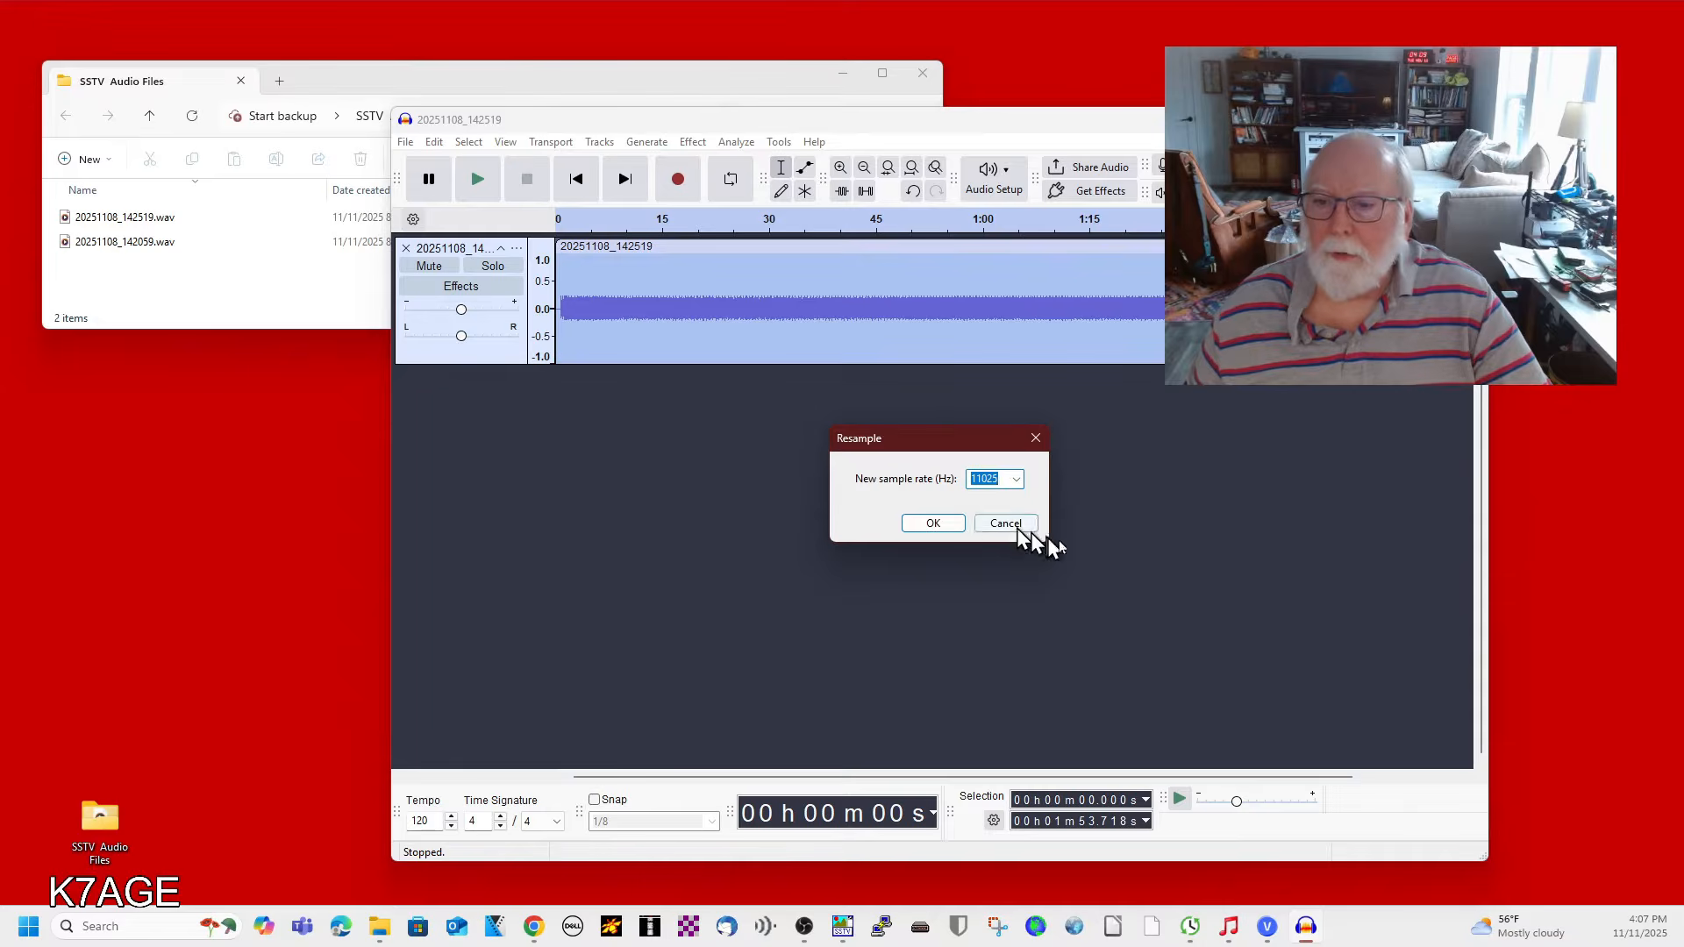
click(933, 529)
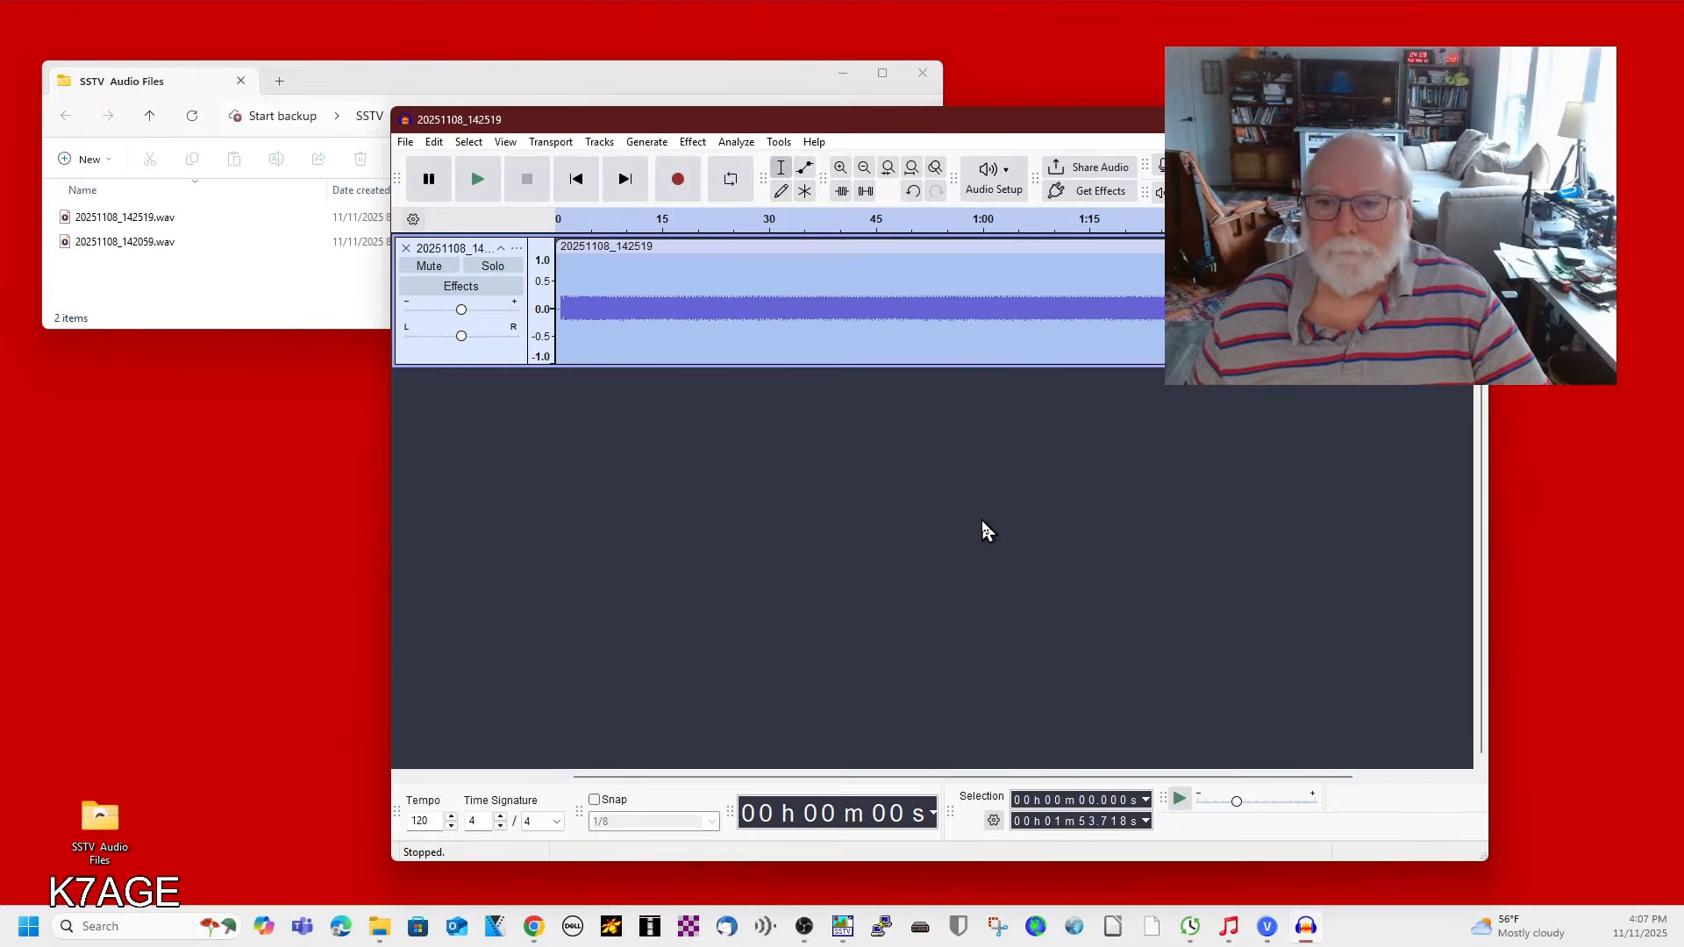
Export the audio as WAV into the same folder, naming it RS 20251108_142519.wav.
click(405, 145)
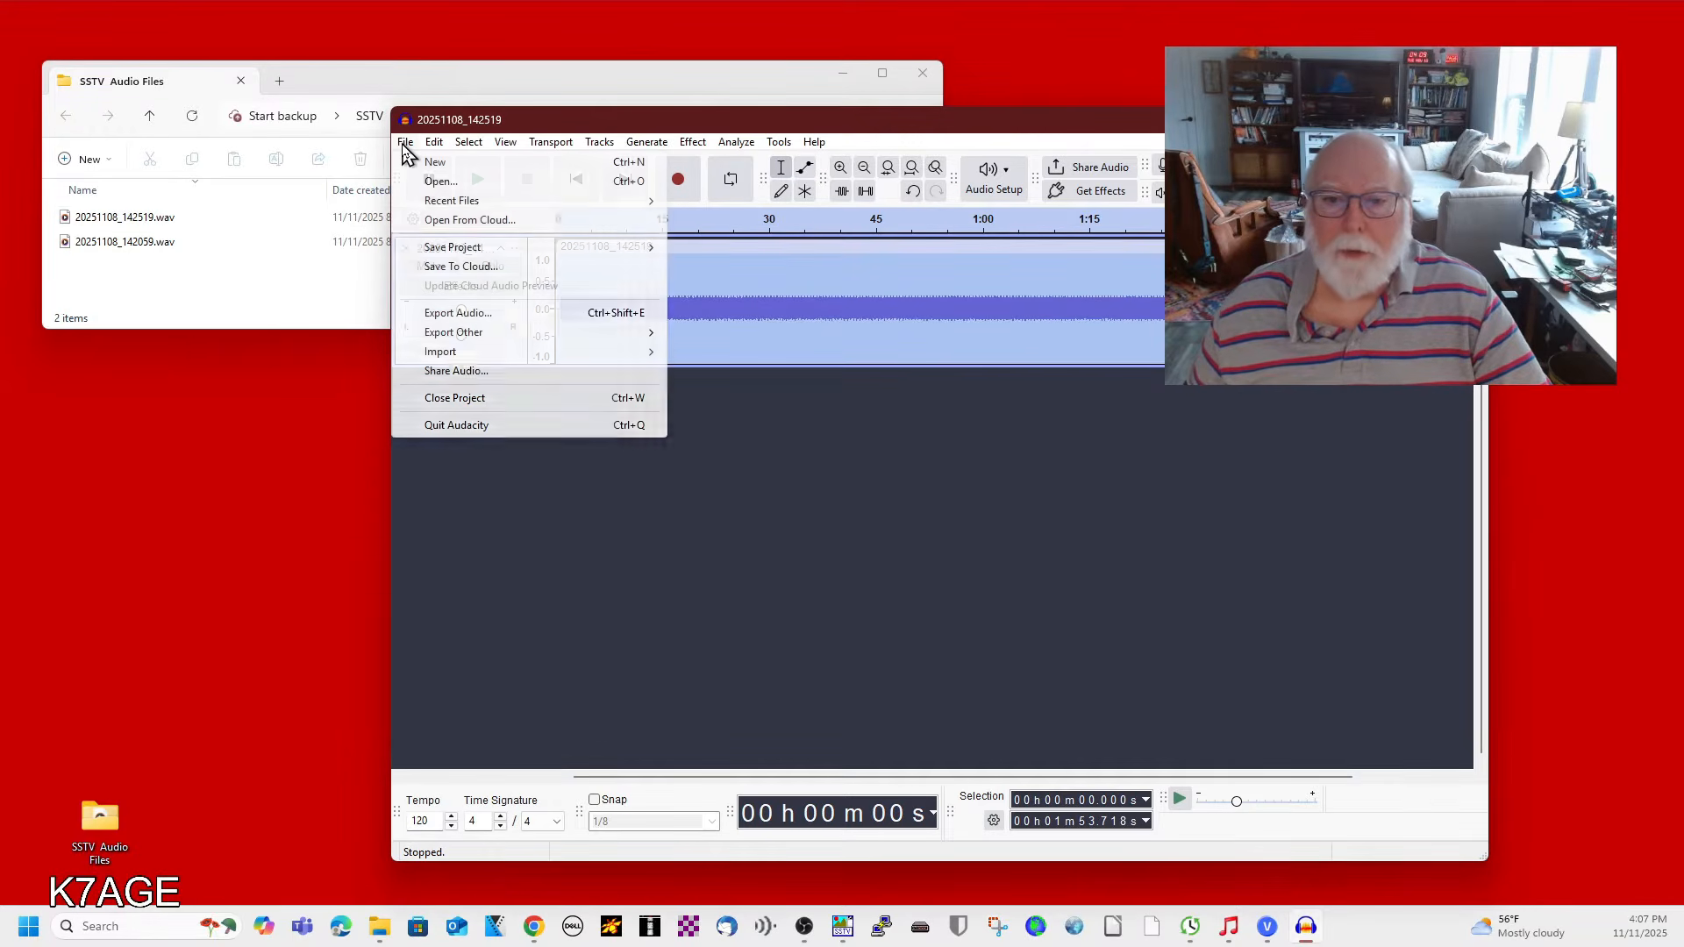
click(429, 315)
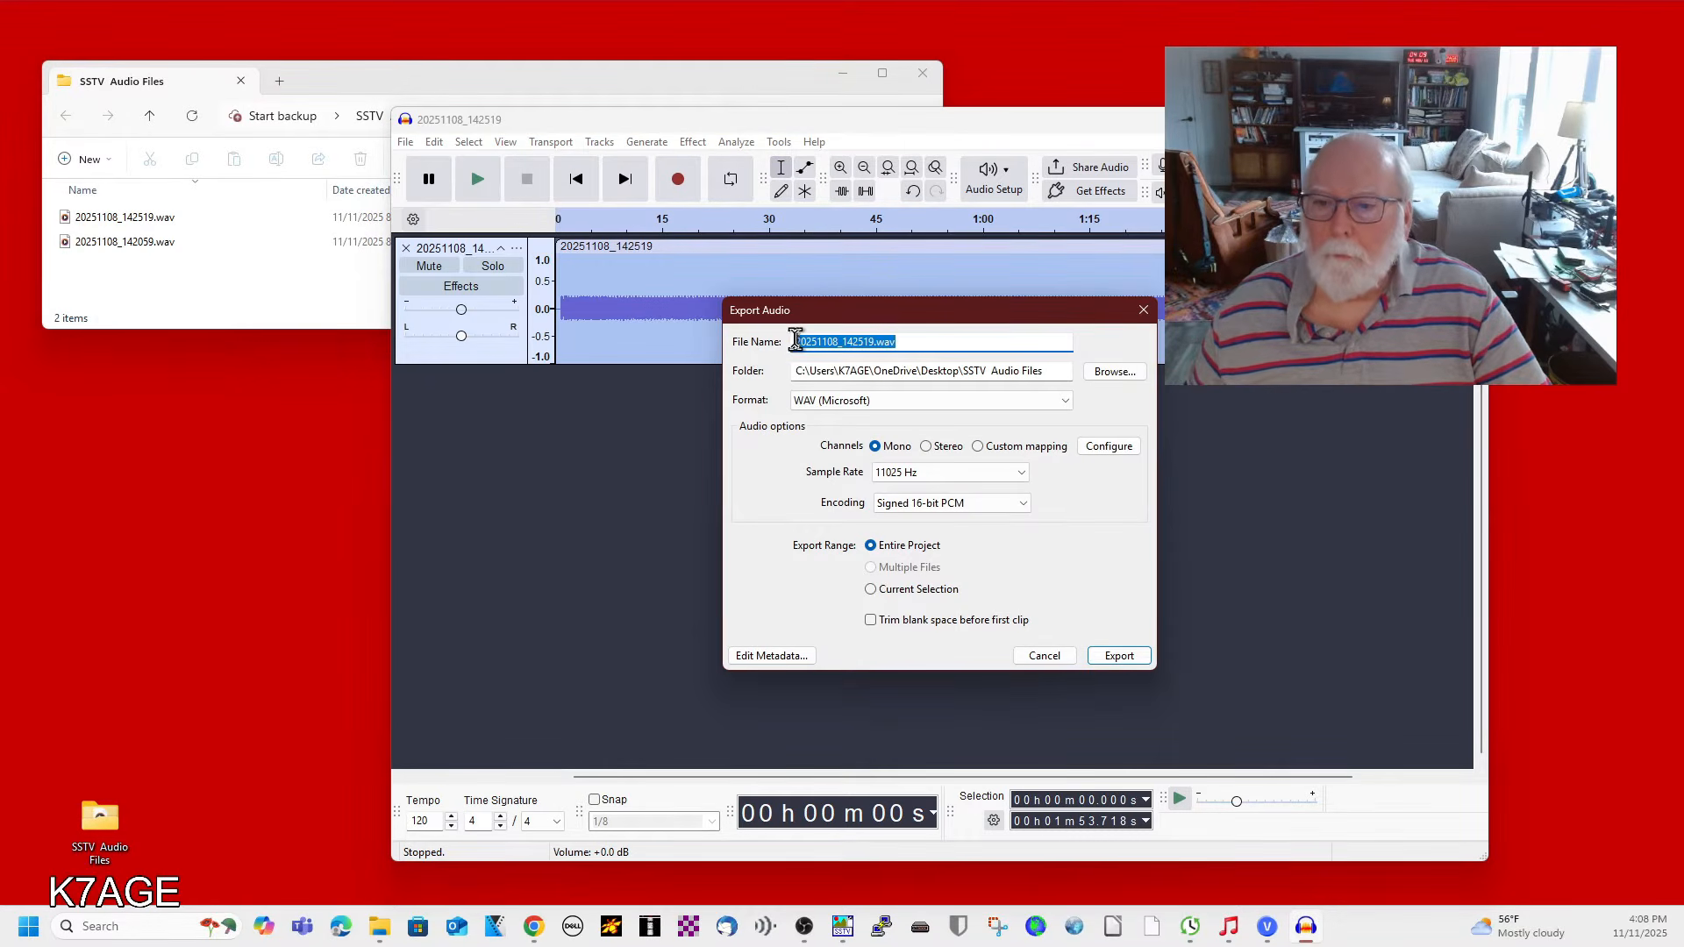
click(795, 341)
text(RS)
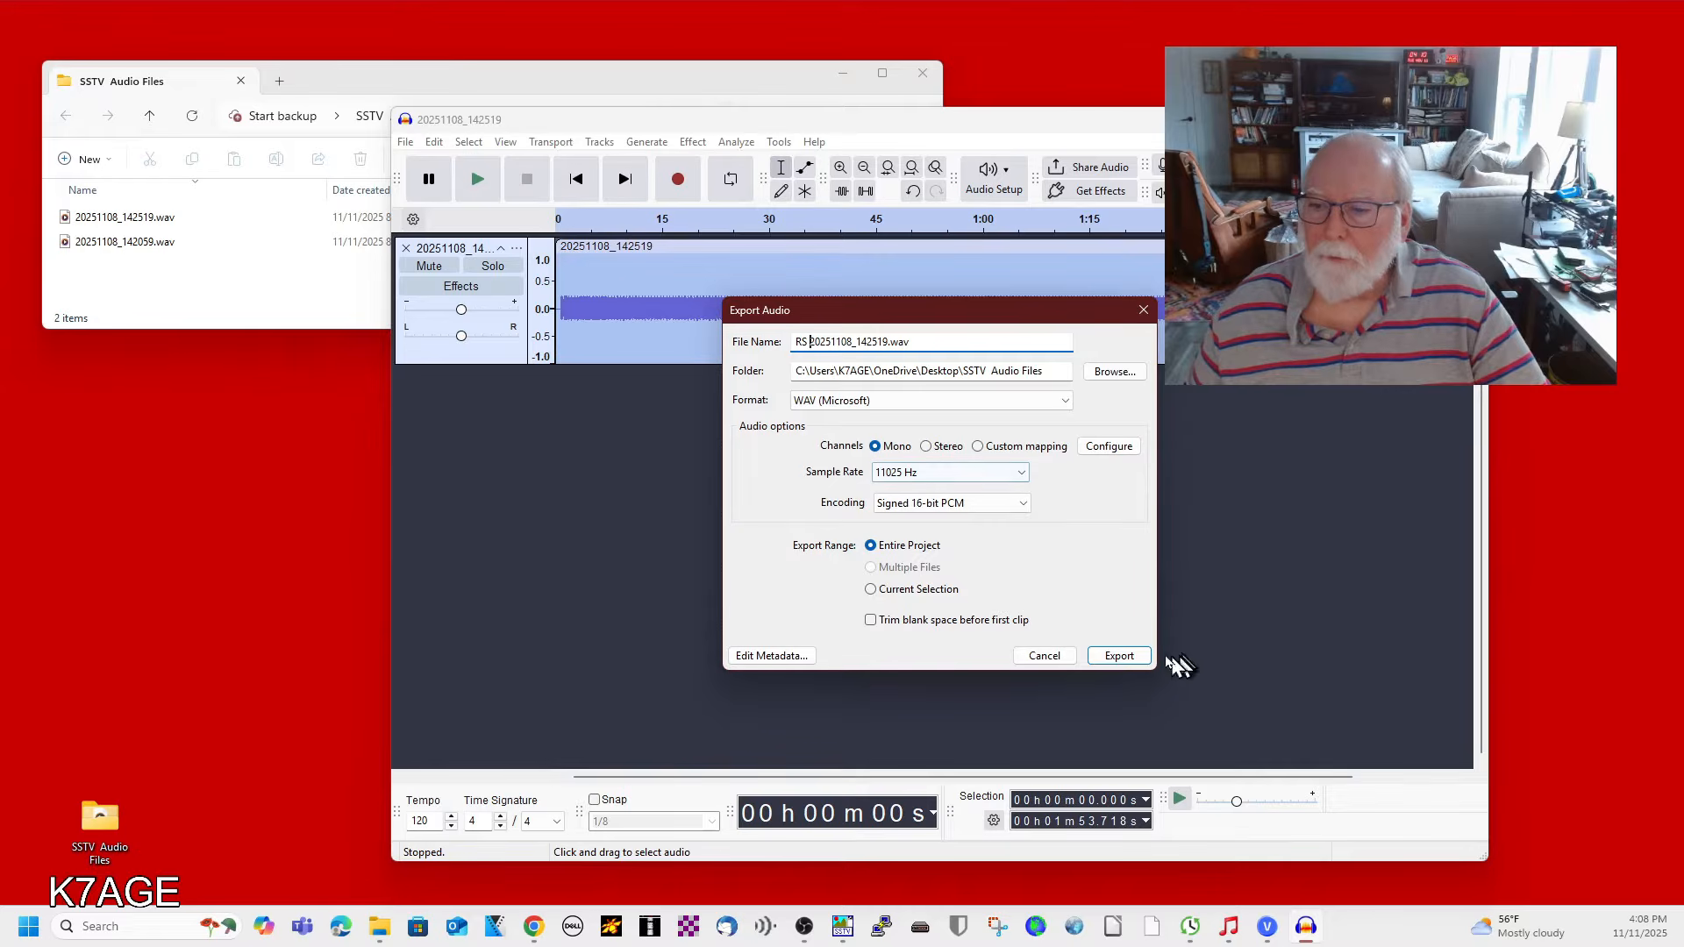
click(1133, 656)
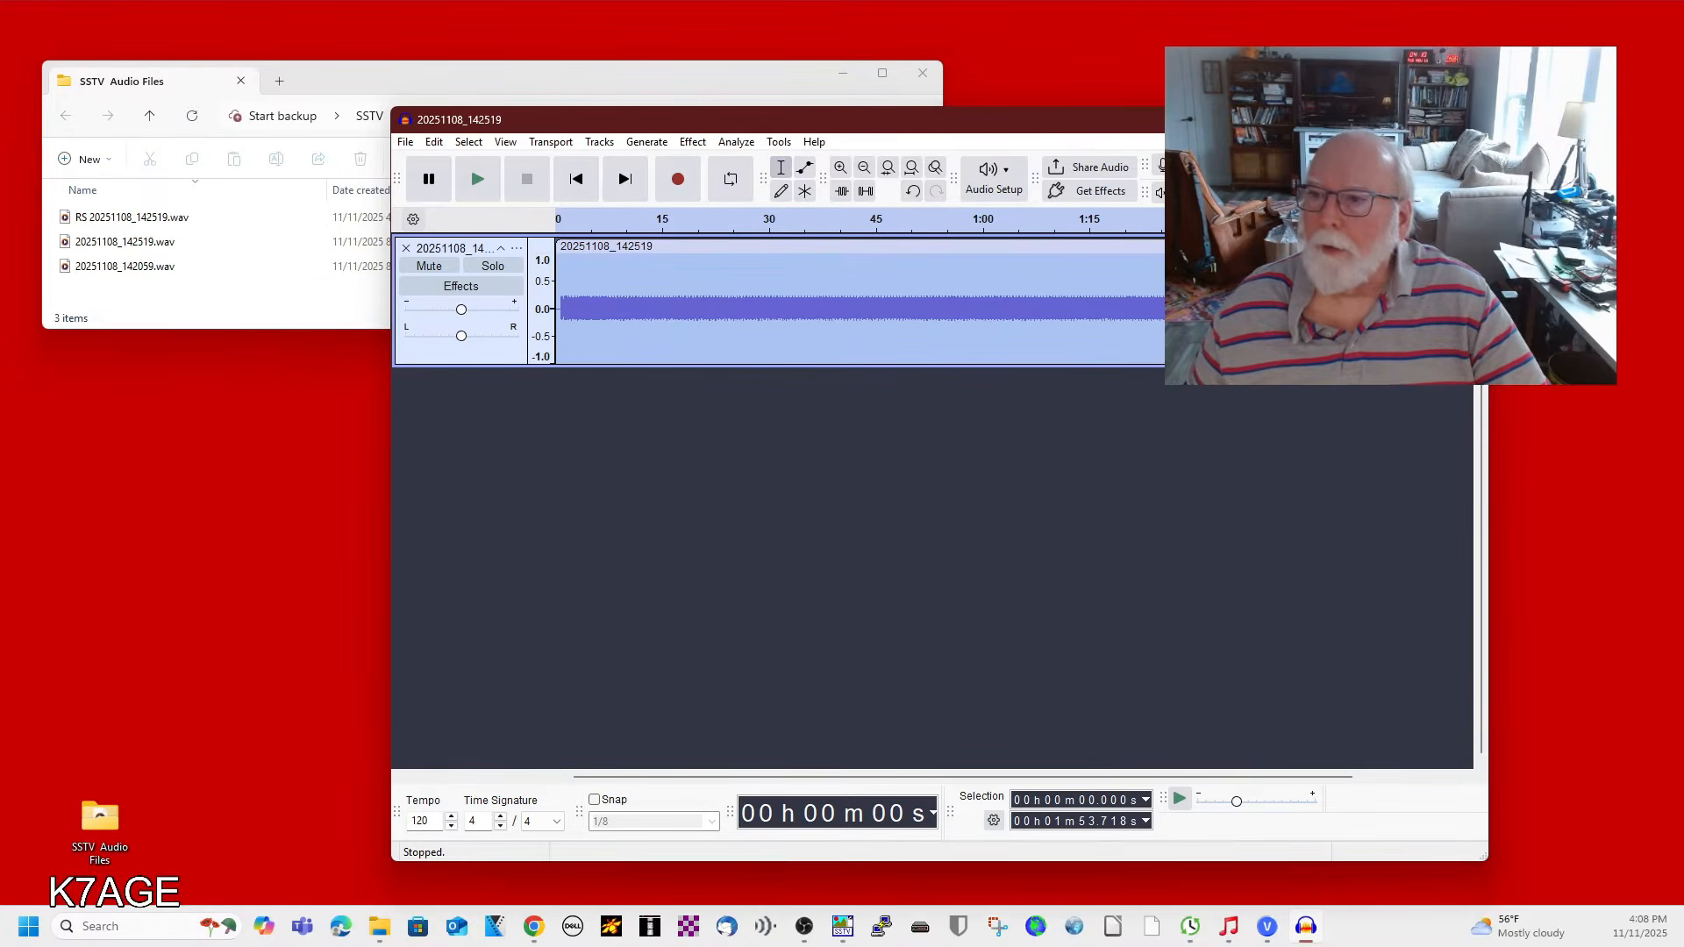
Close the audio editor and rename the exported file's extension to .mmv, making it RS 20251108_142519.mmv.
click(1388, 120)
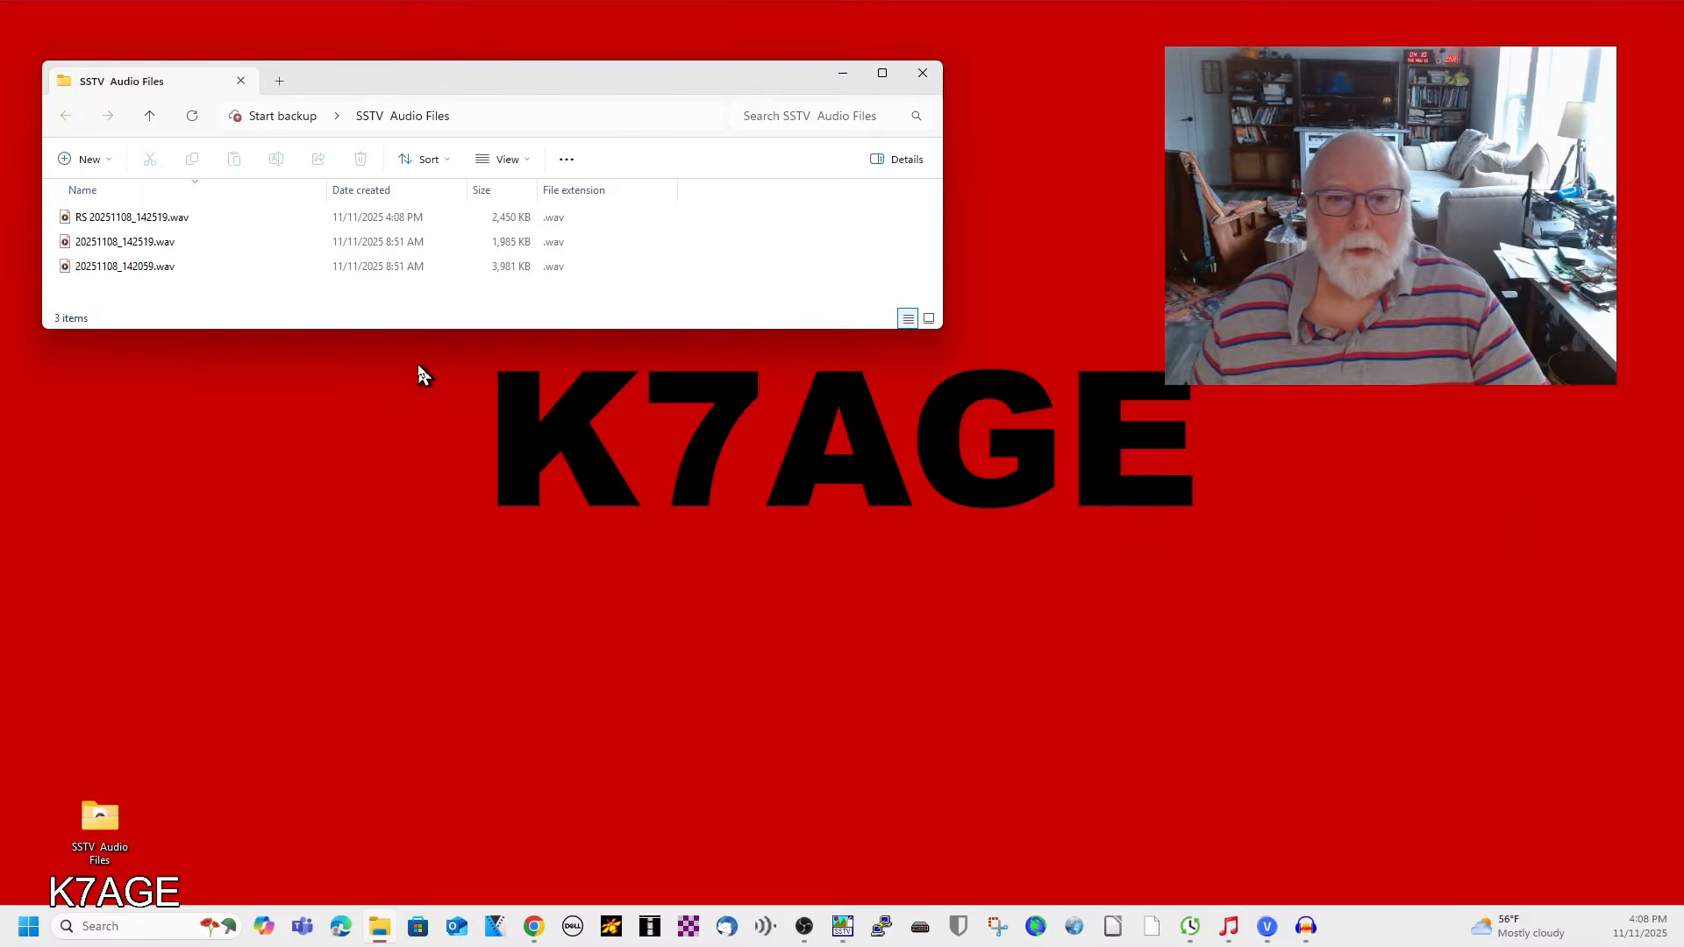
click(175, 220)
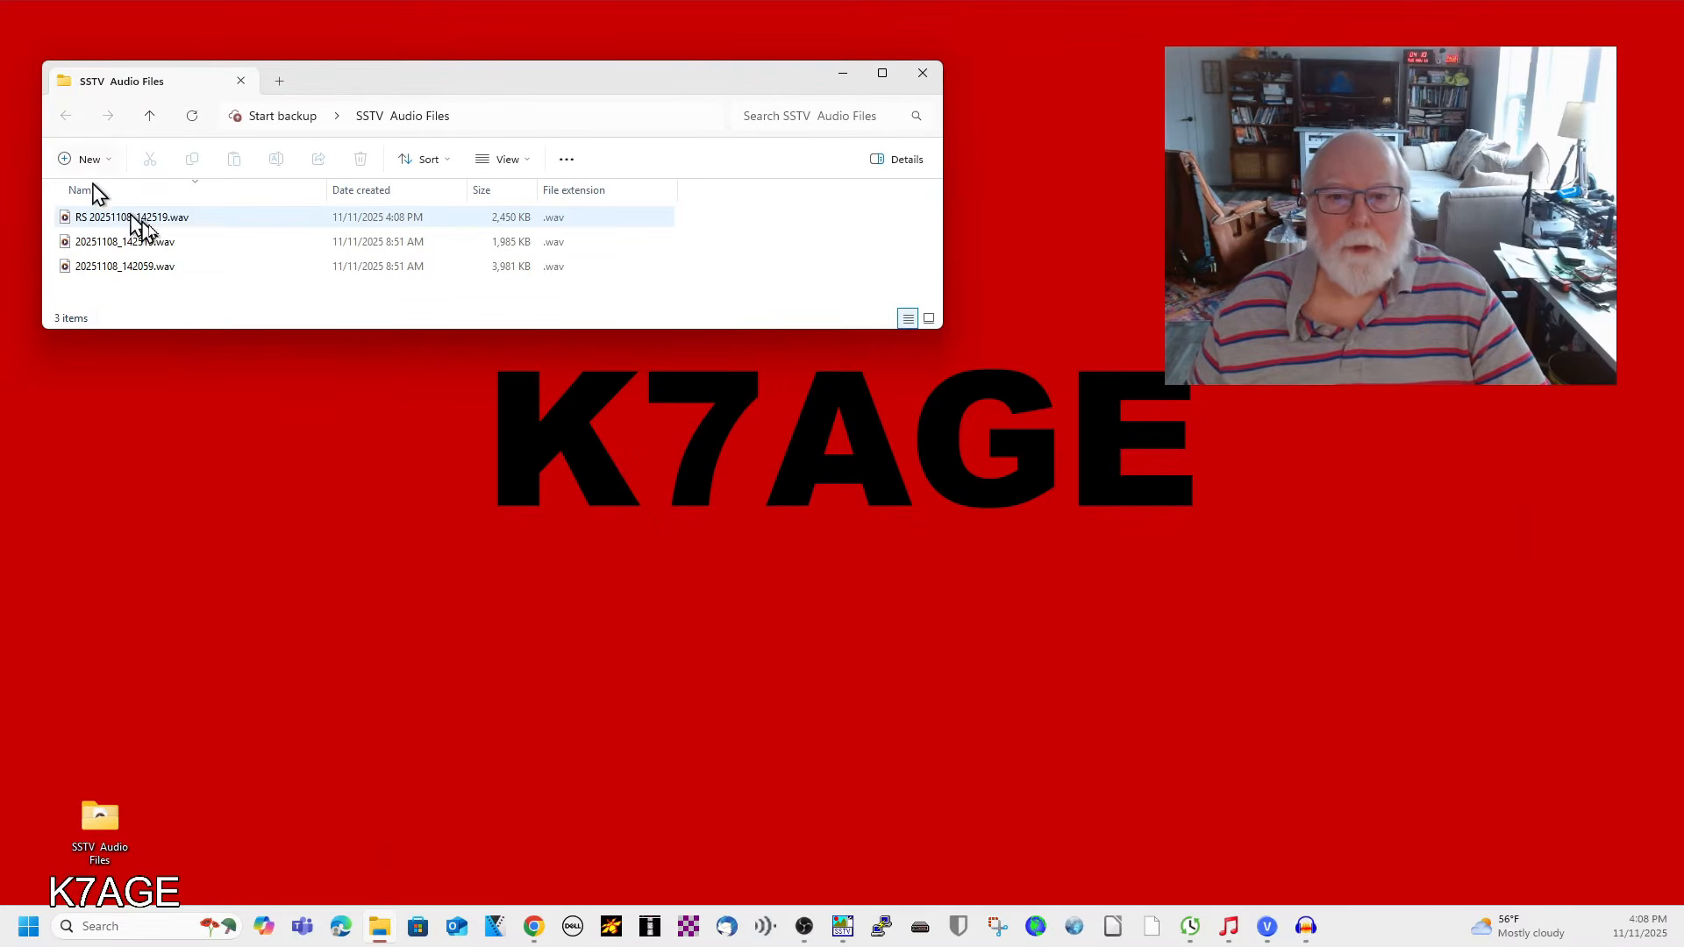
right_click(149, 224)
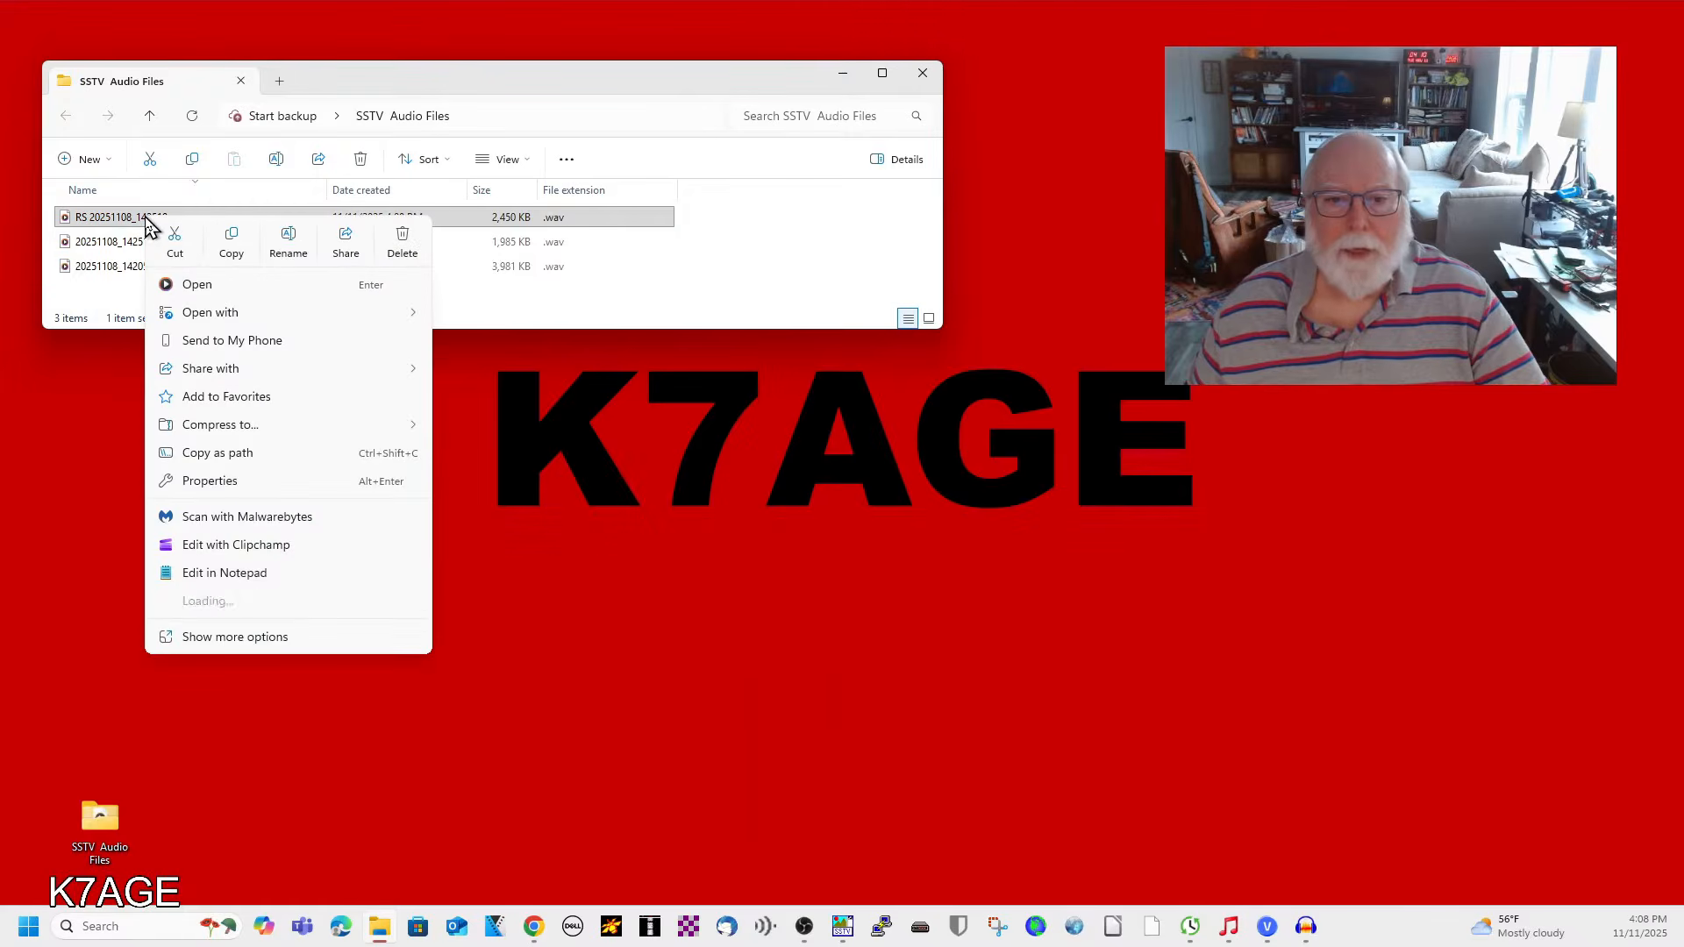
click(282, 248)
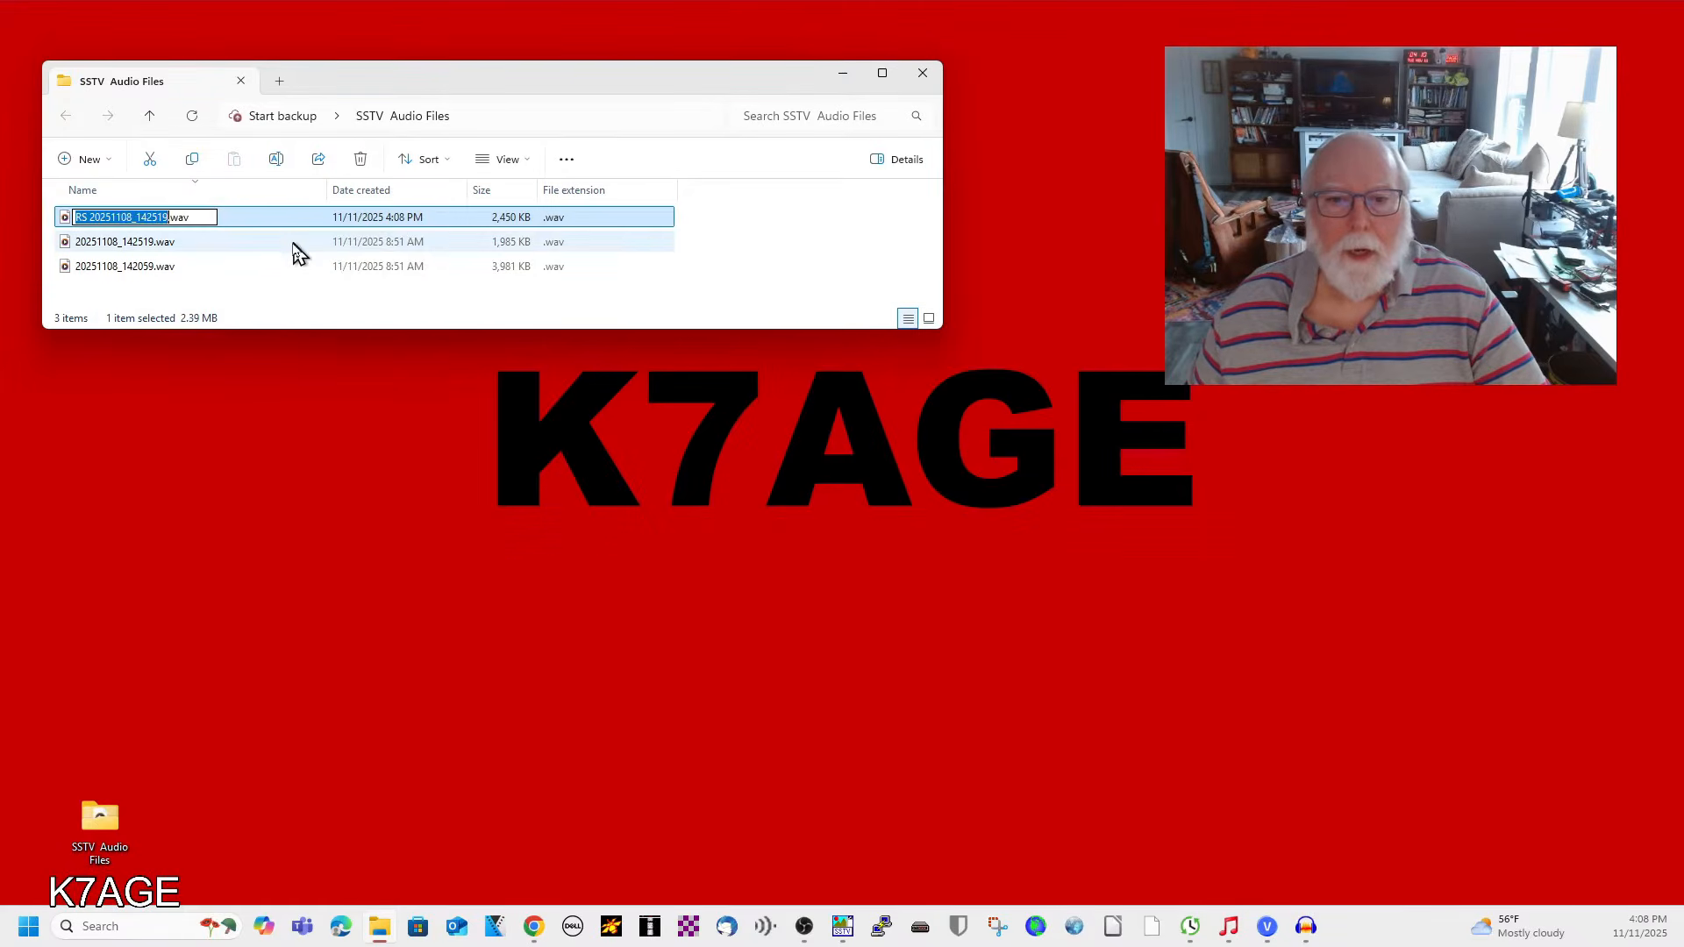
click(200, 216)
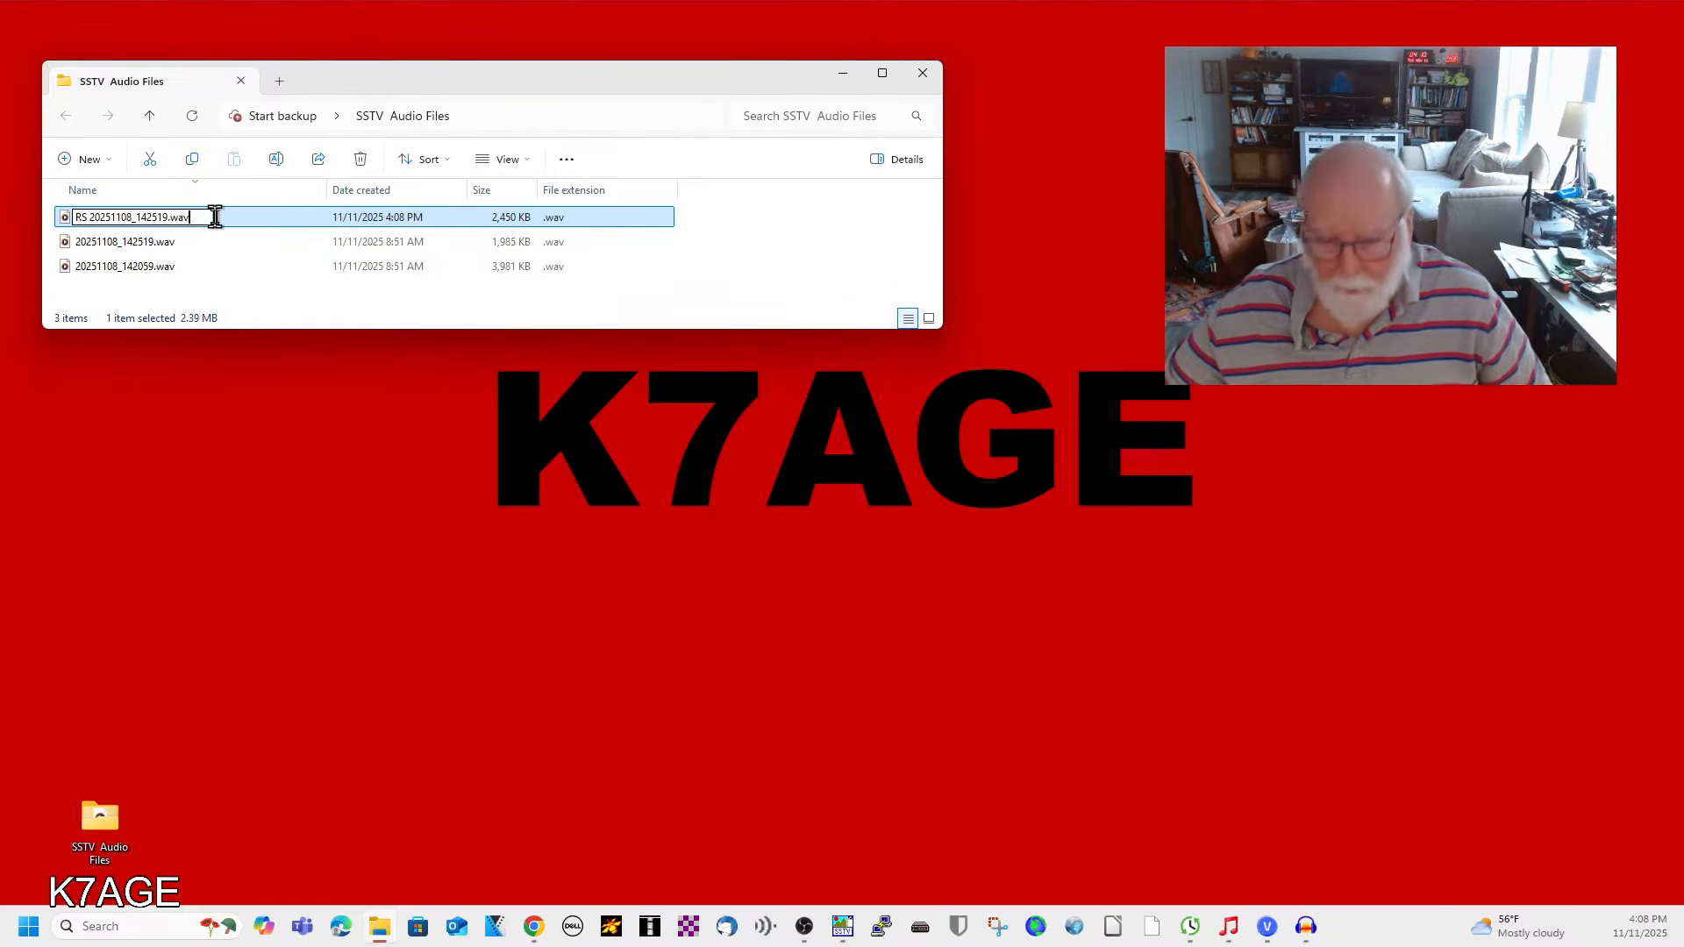
key(BackSpace)
key(BackSpace)
text(mmv)
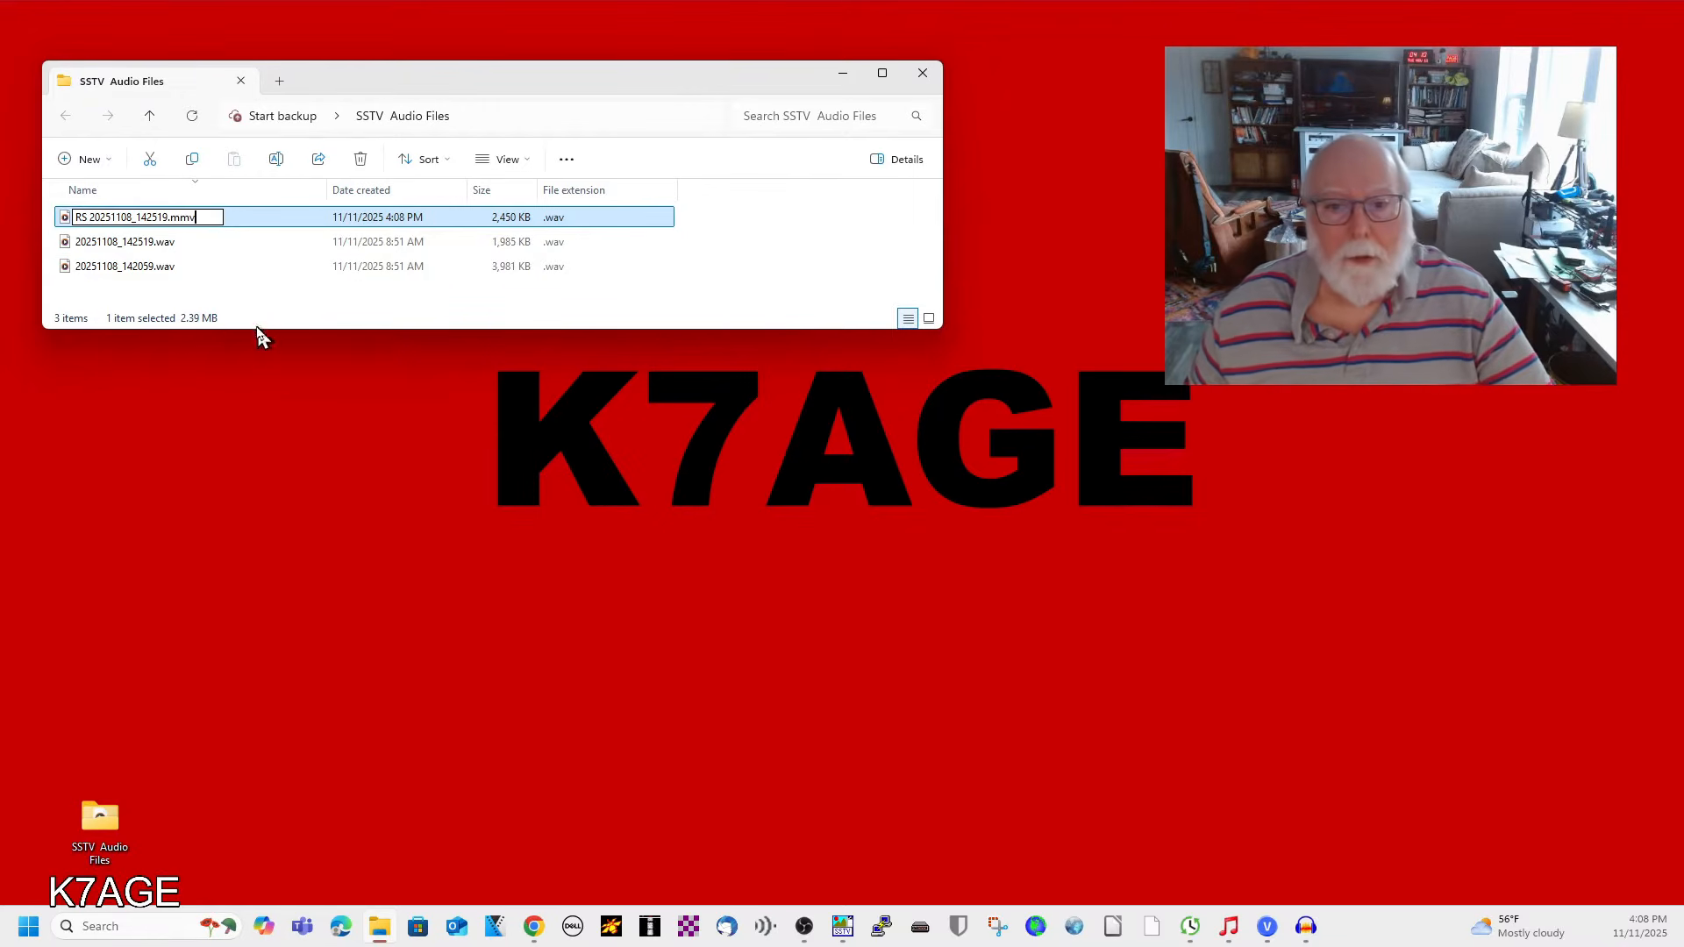
click(270, 298)
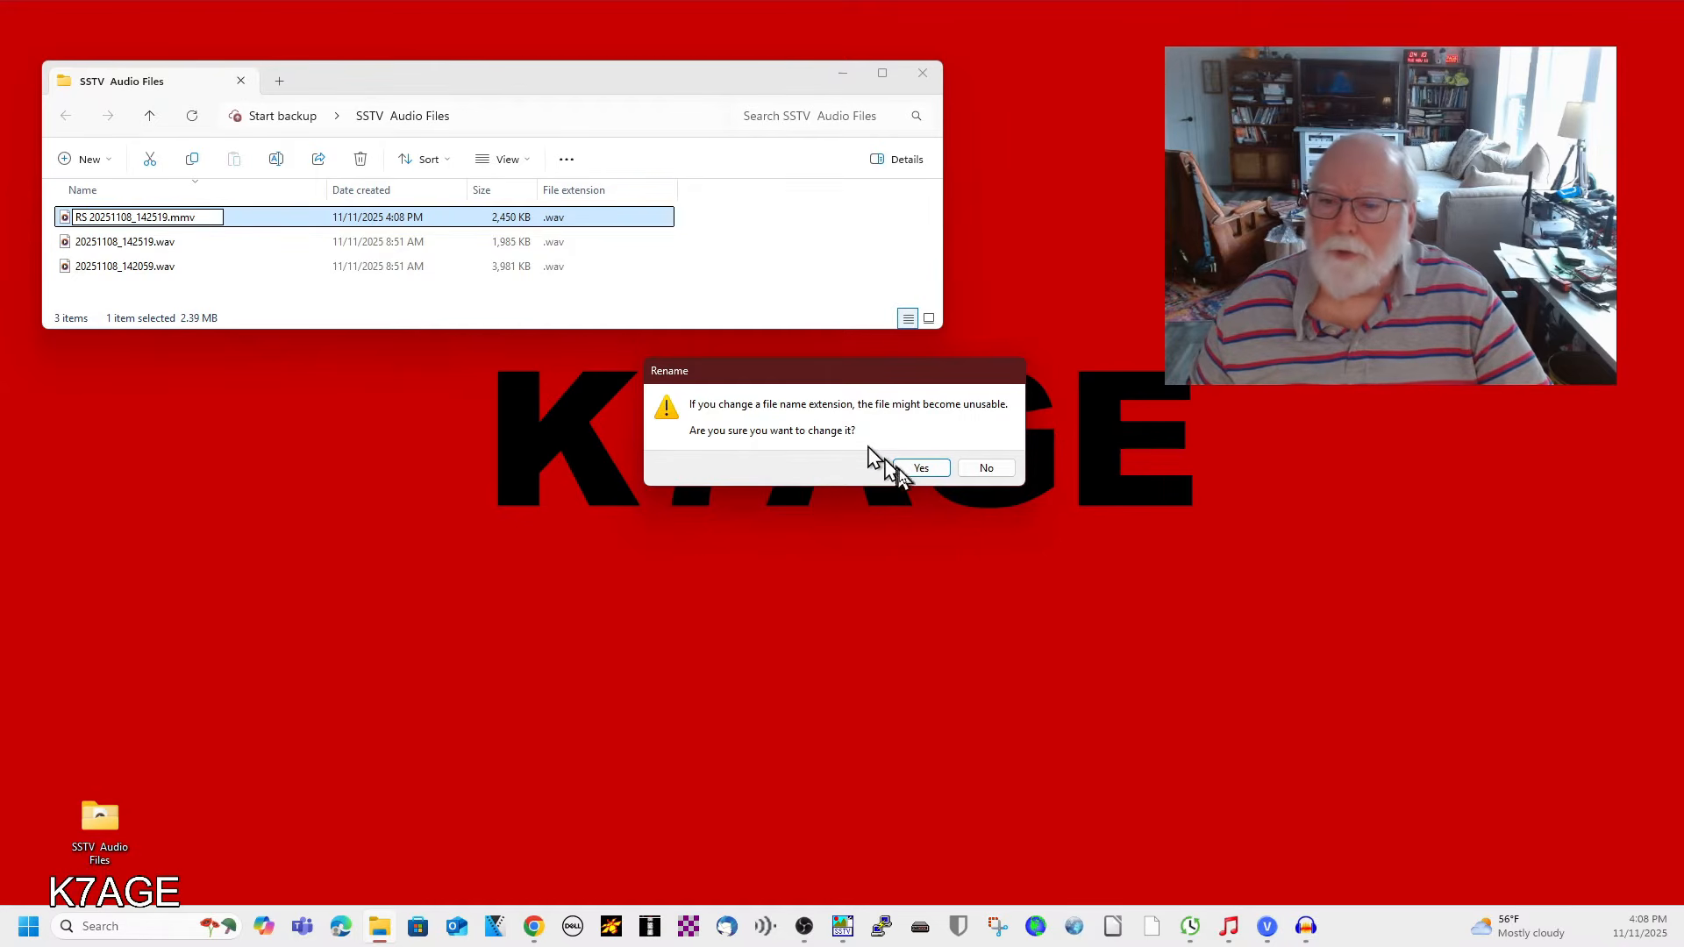
click(919, 471)
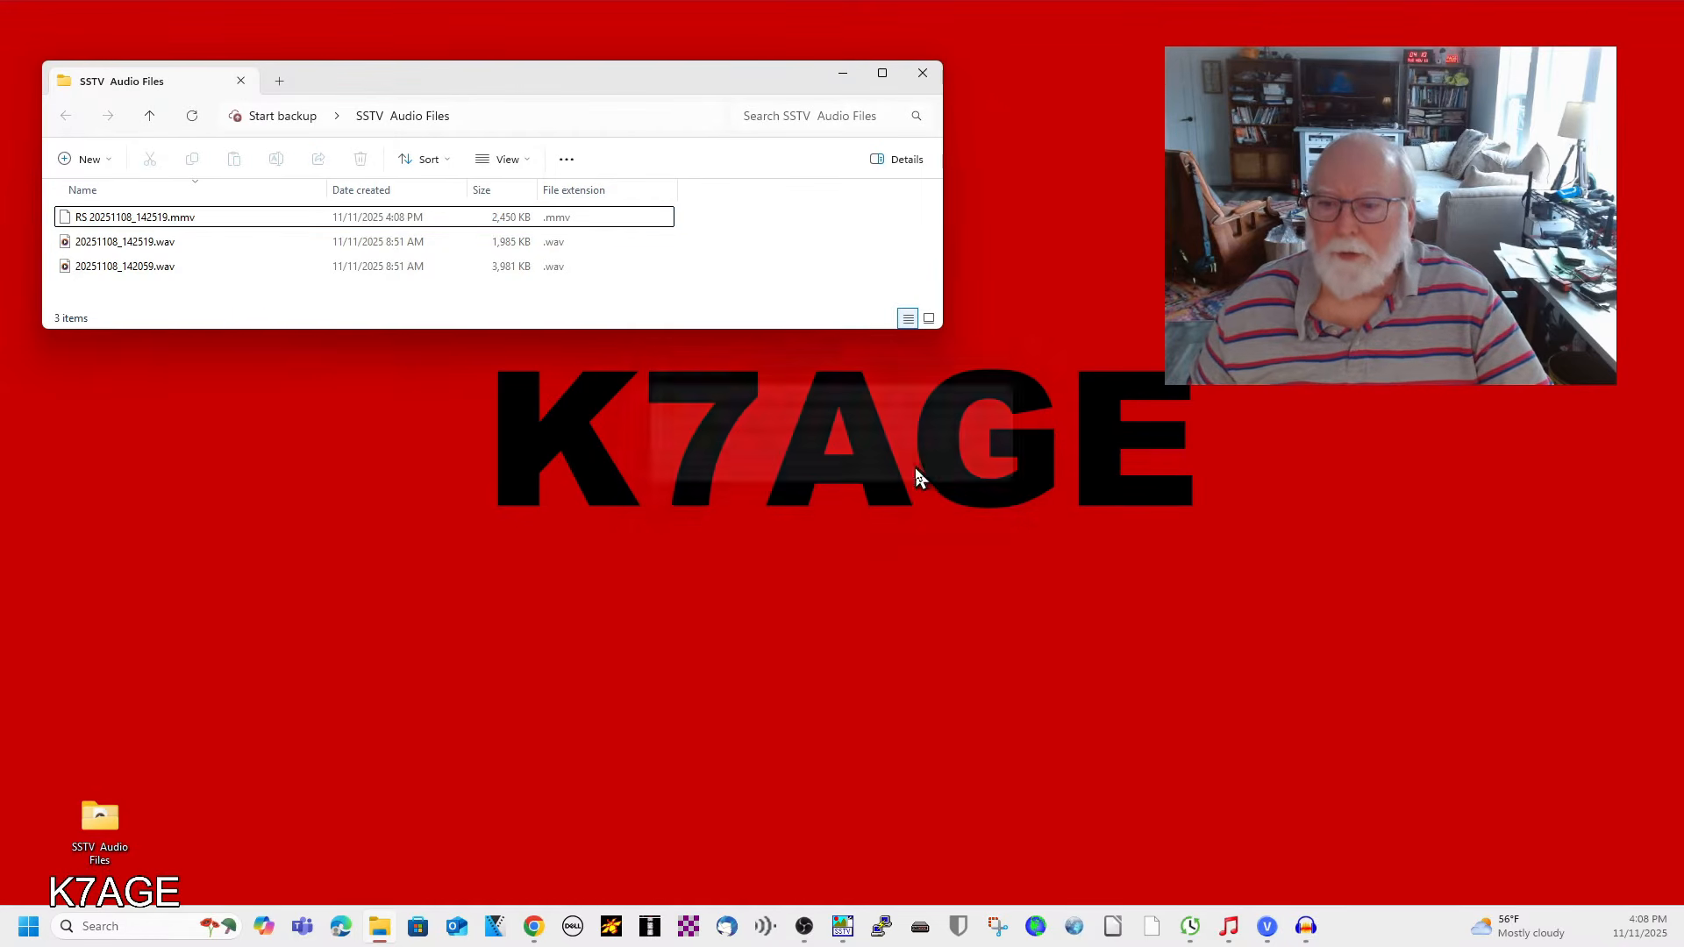
Switch to MMSSTV and play the sound file RS 20251108_142519.mmv with sampling conversion.
drag(1682, 255, 1020, 167)
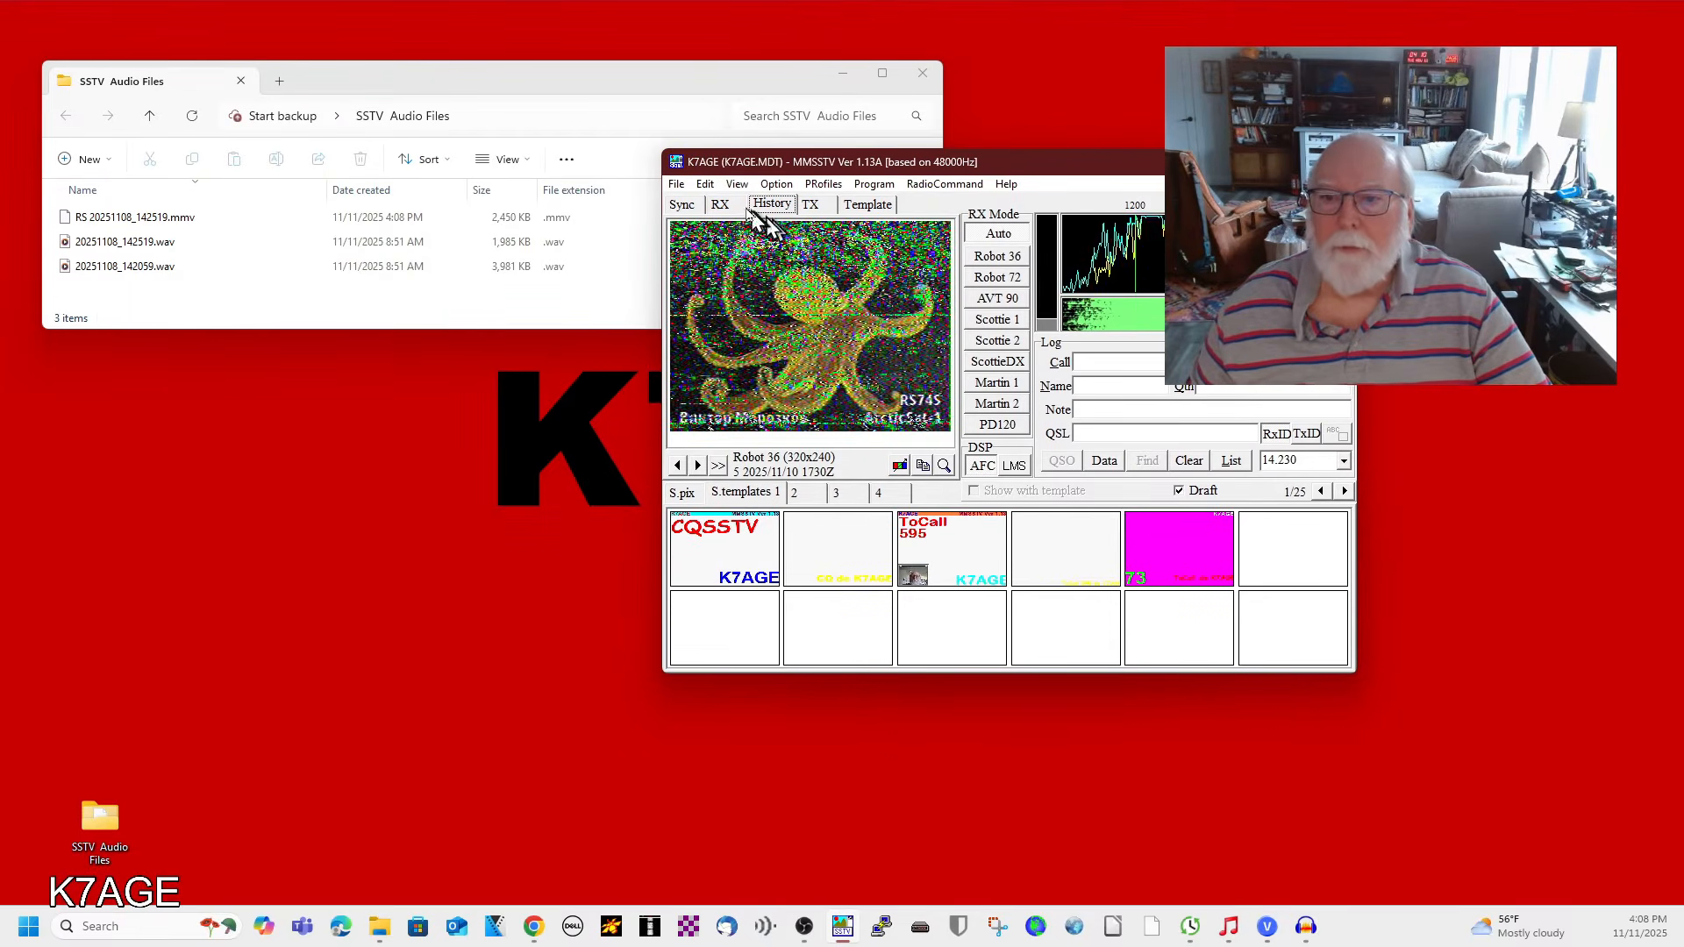
click(676, 184)
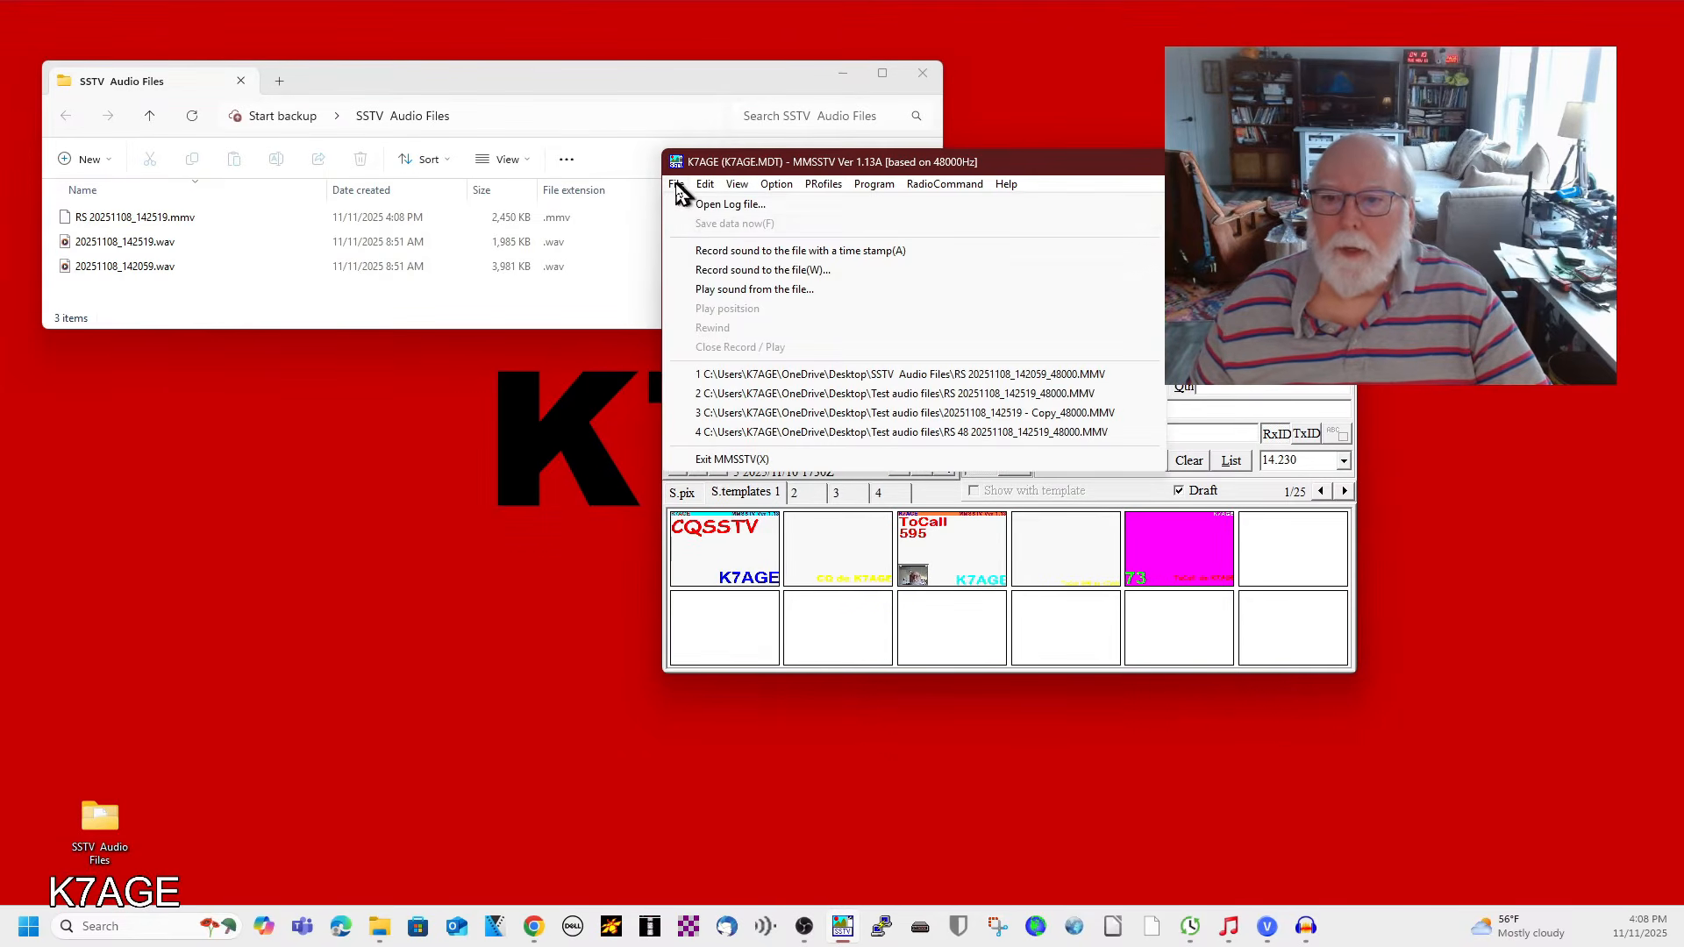
click(703, 292)
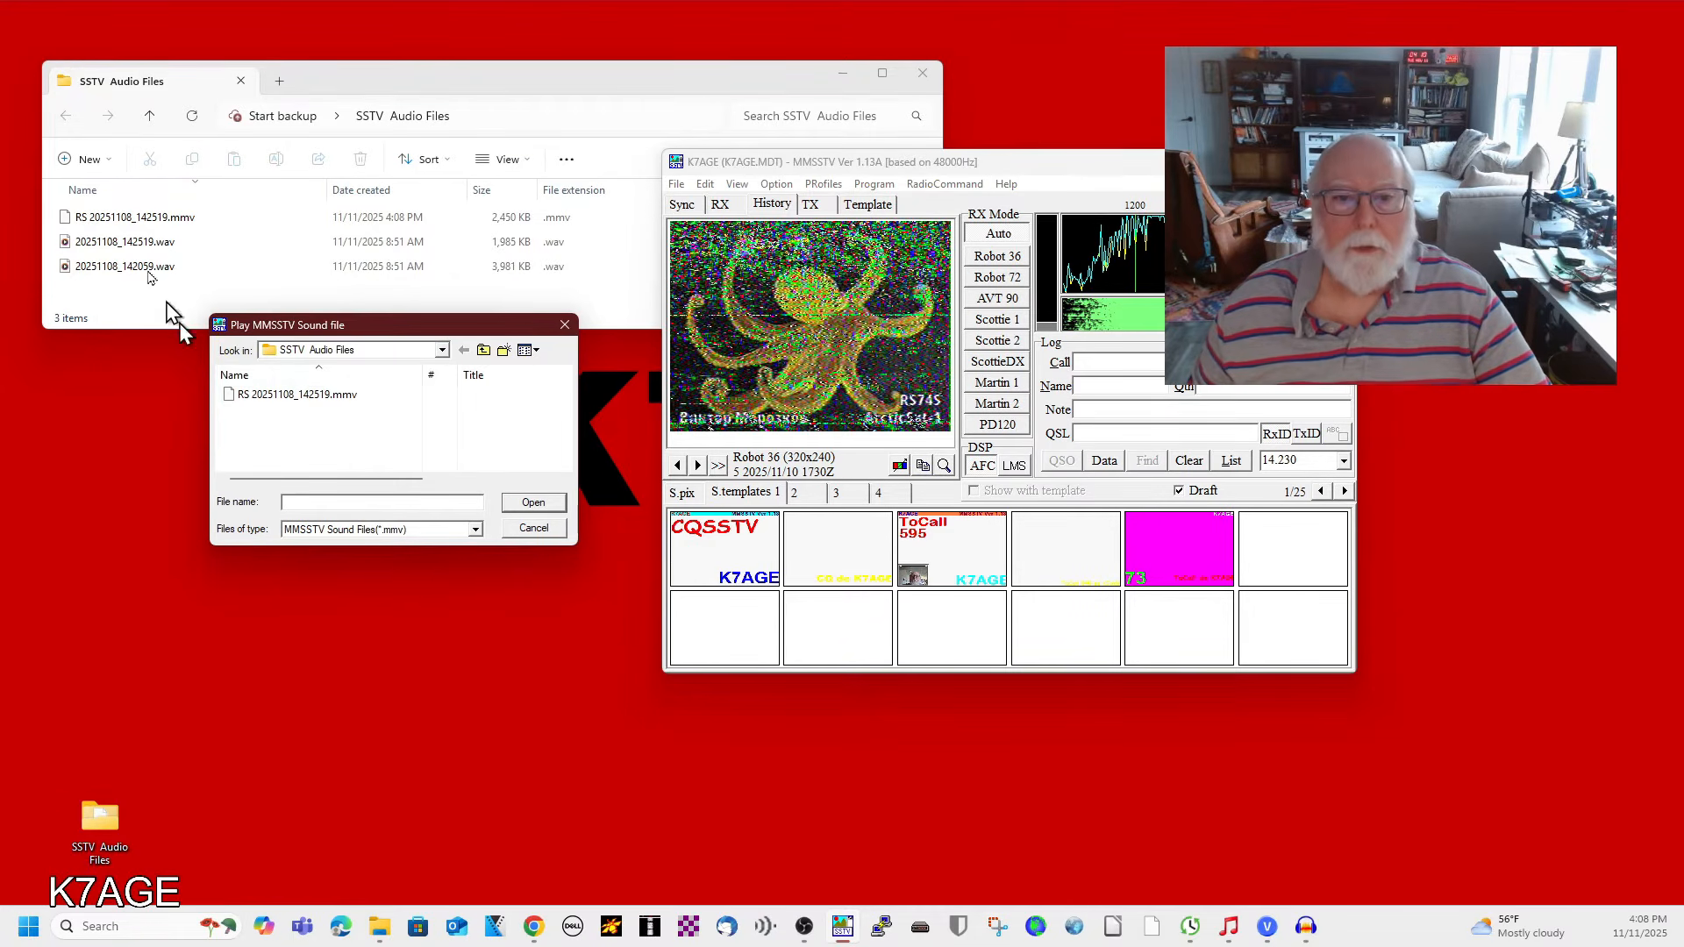
click(263, 397)
click(530, 503)
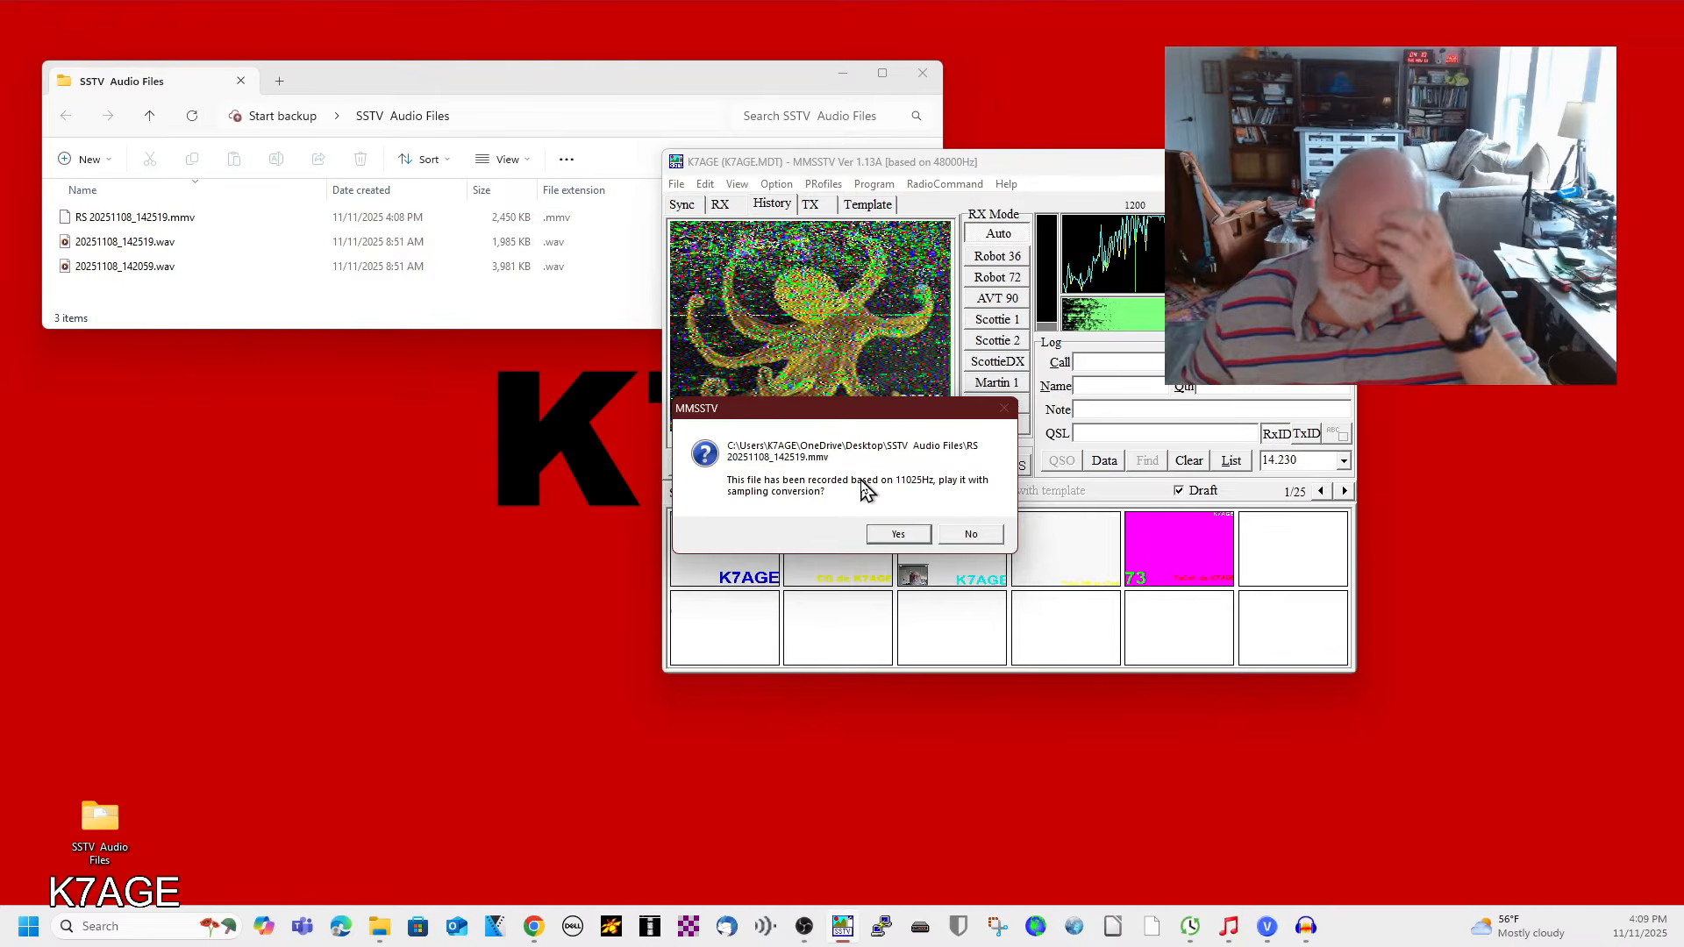
click(901, 536)
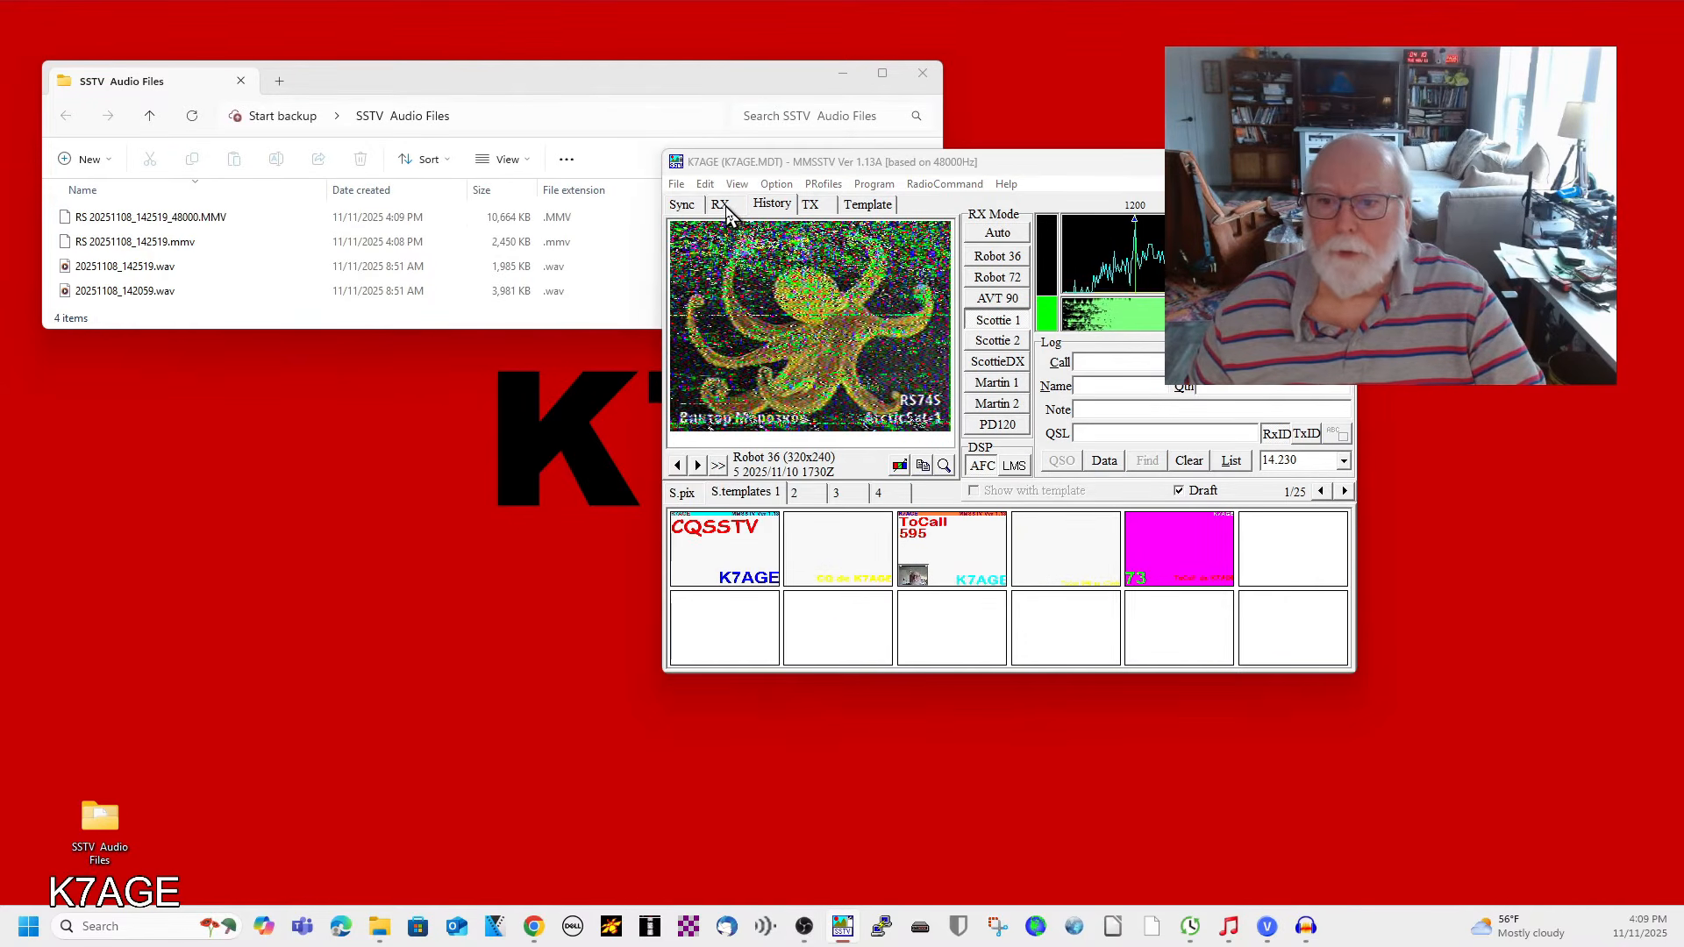
Stop the file playback and return to the RX display.
drag(113, 430, 399, 418)
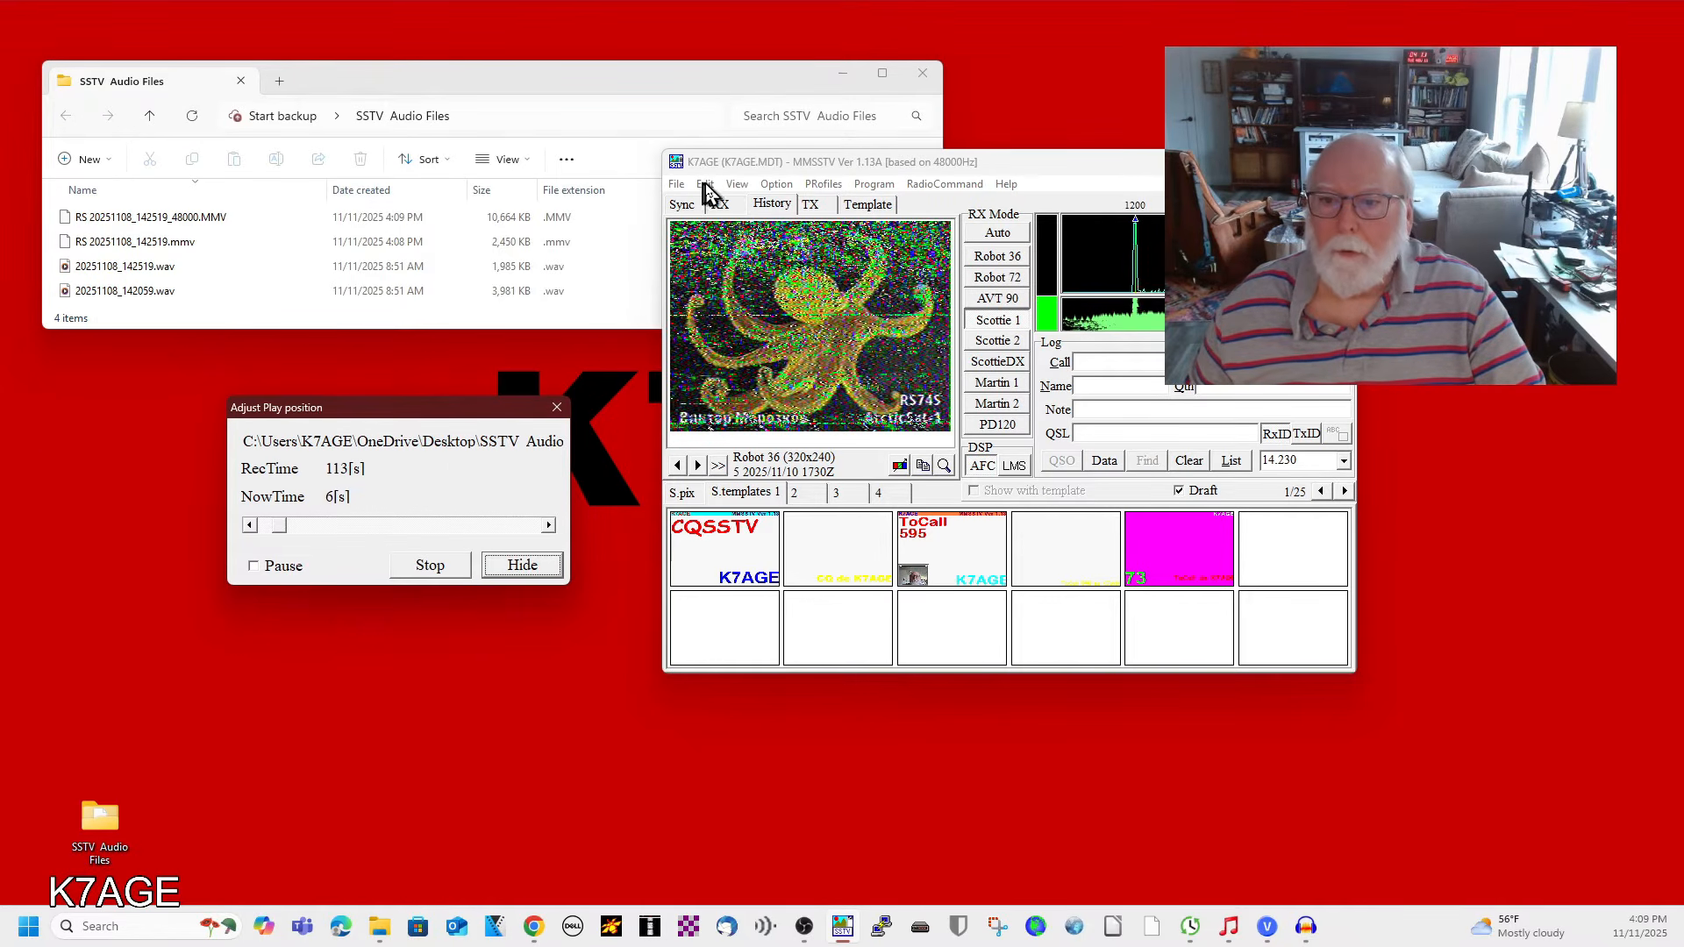
click(434, 566)
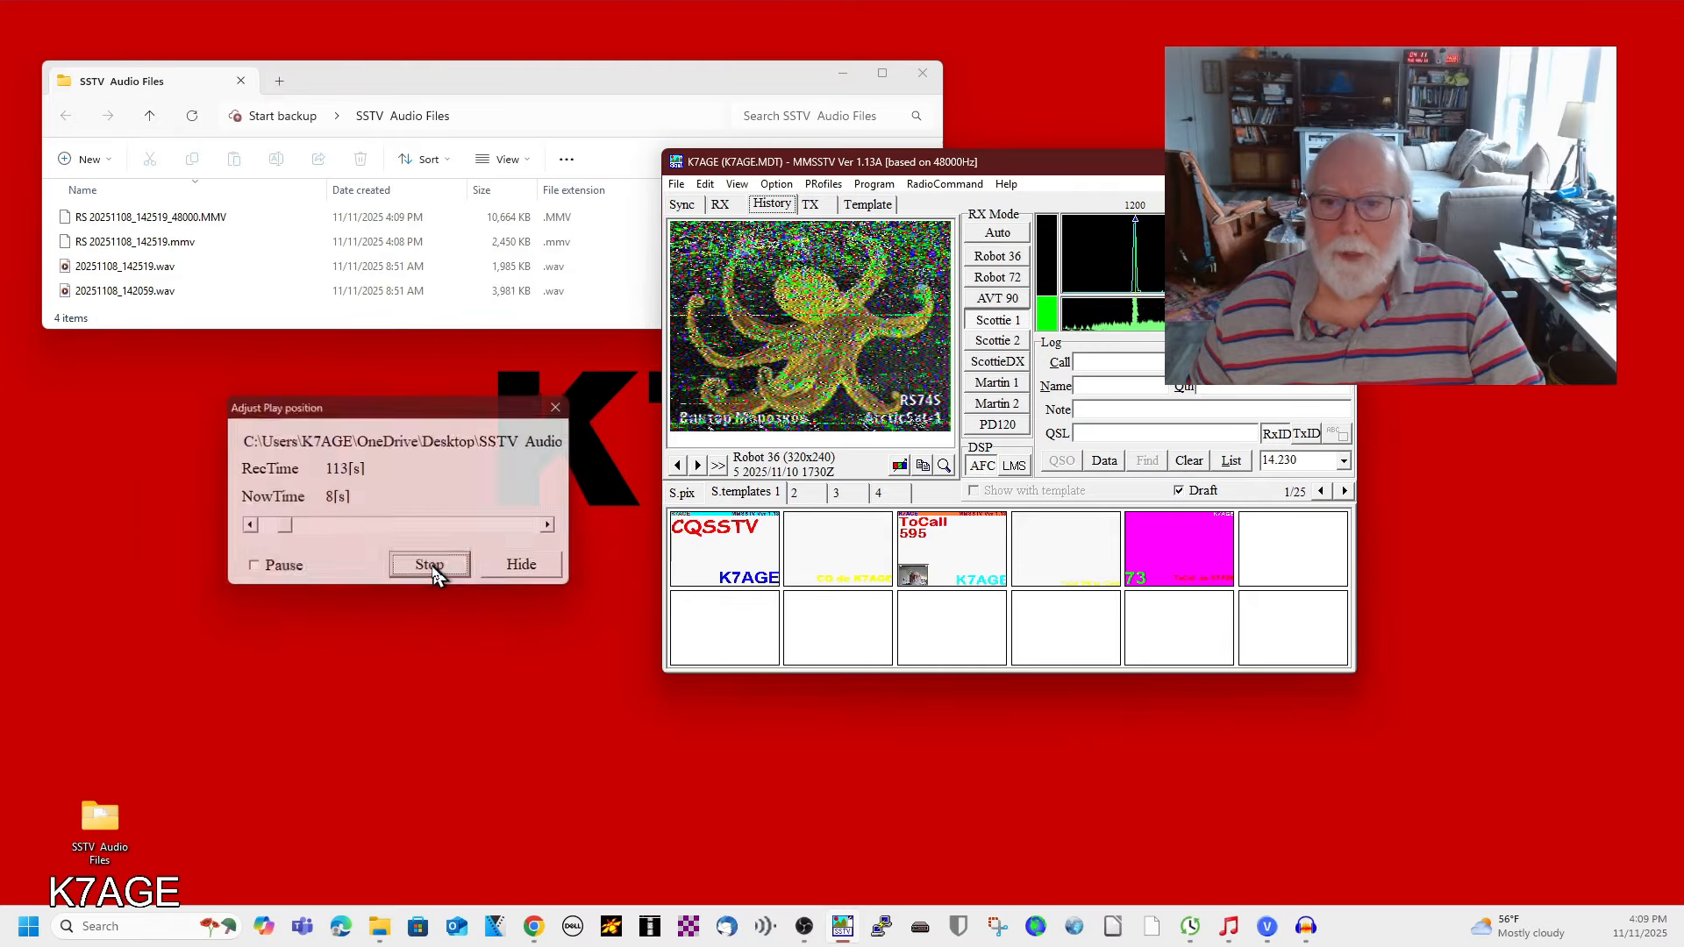
click(720, 204)
Play RS 20251108_142519.mmv from file again, accepting sampling conversion.
click(676, 184)
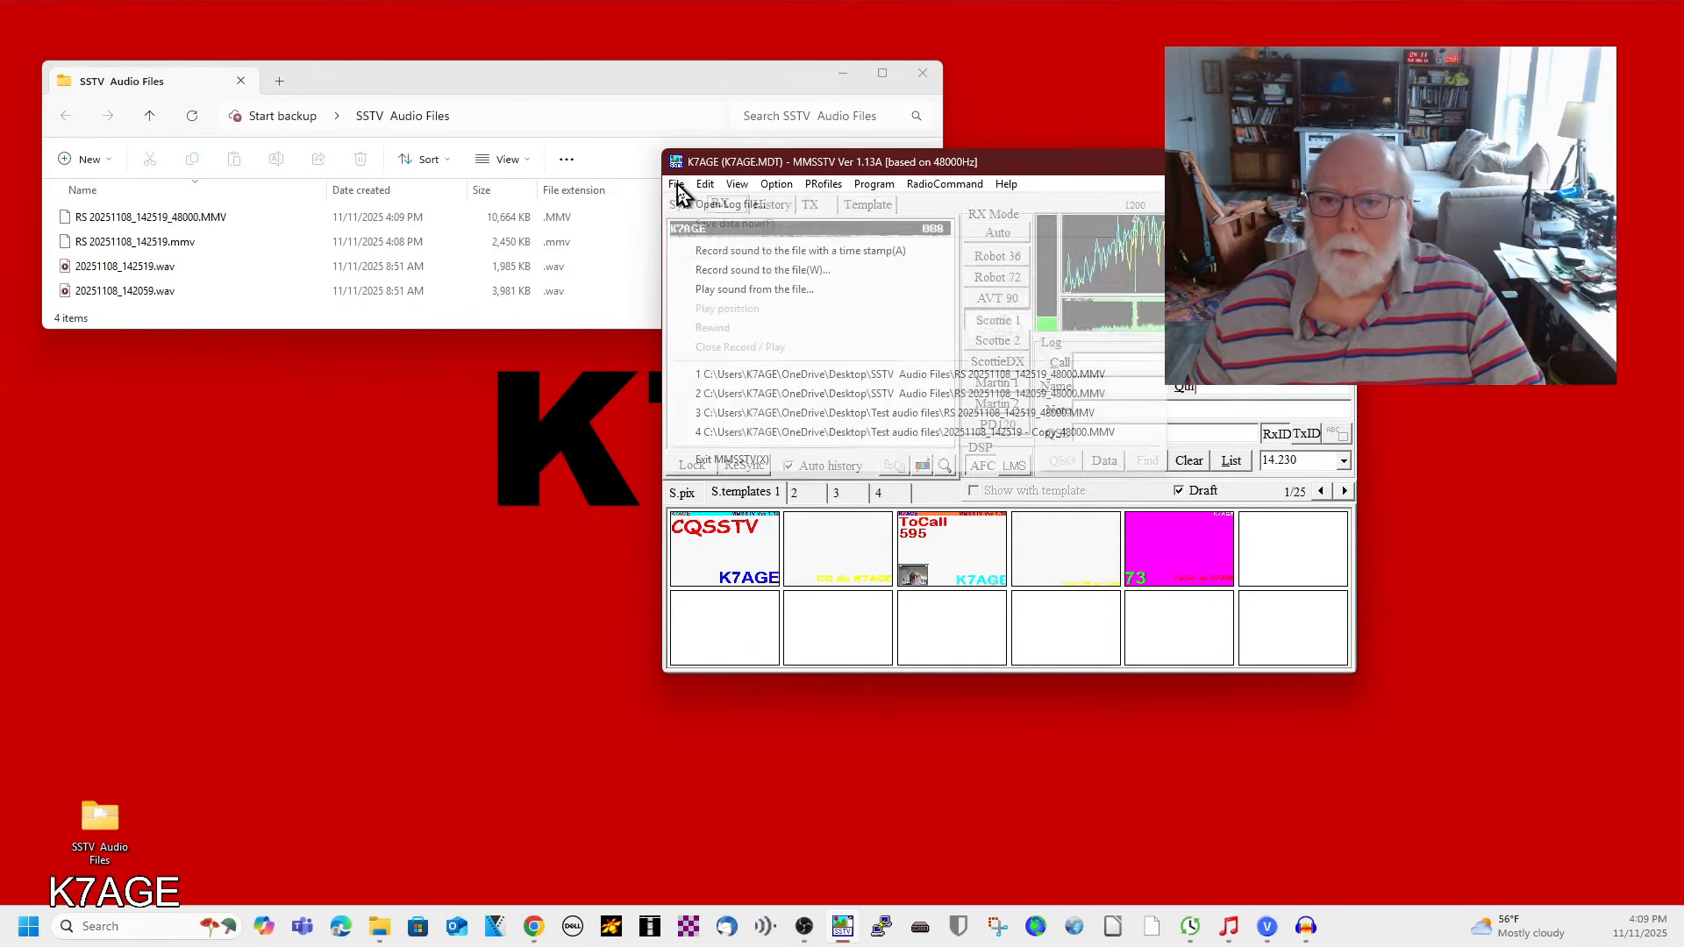
click(709, 291)
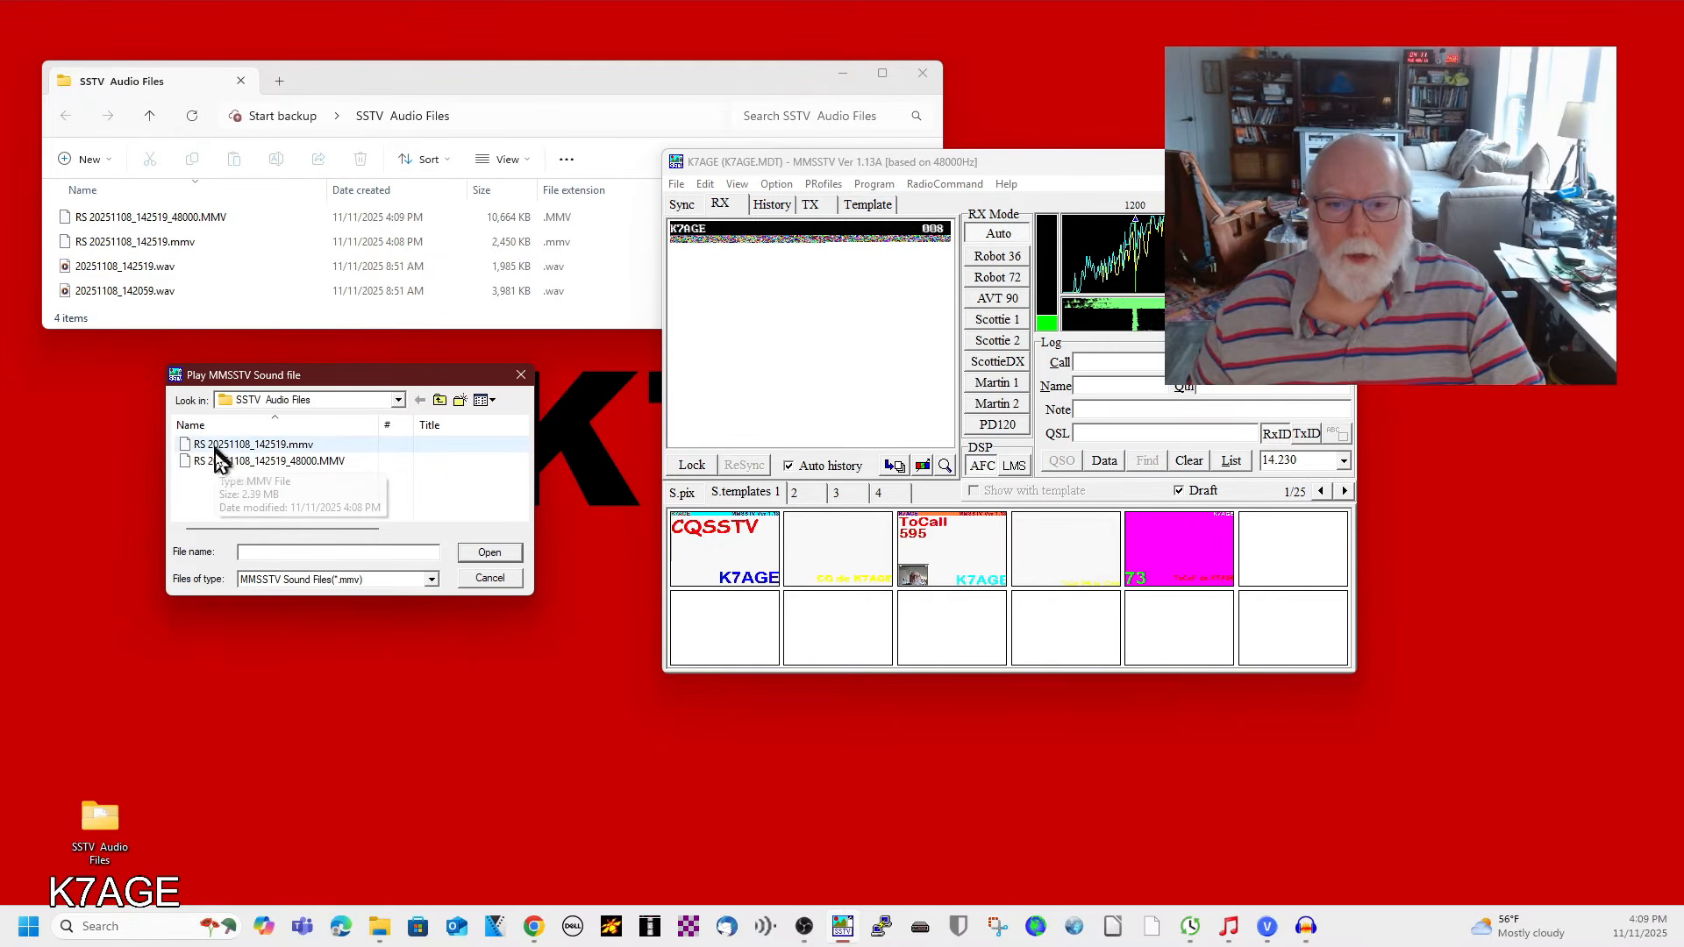
double_click(204, 448)
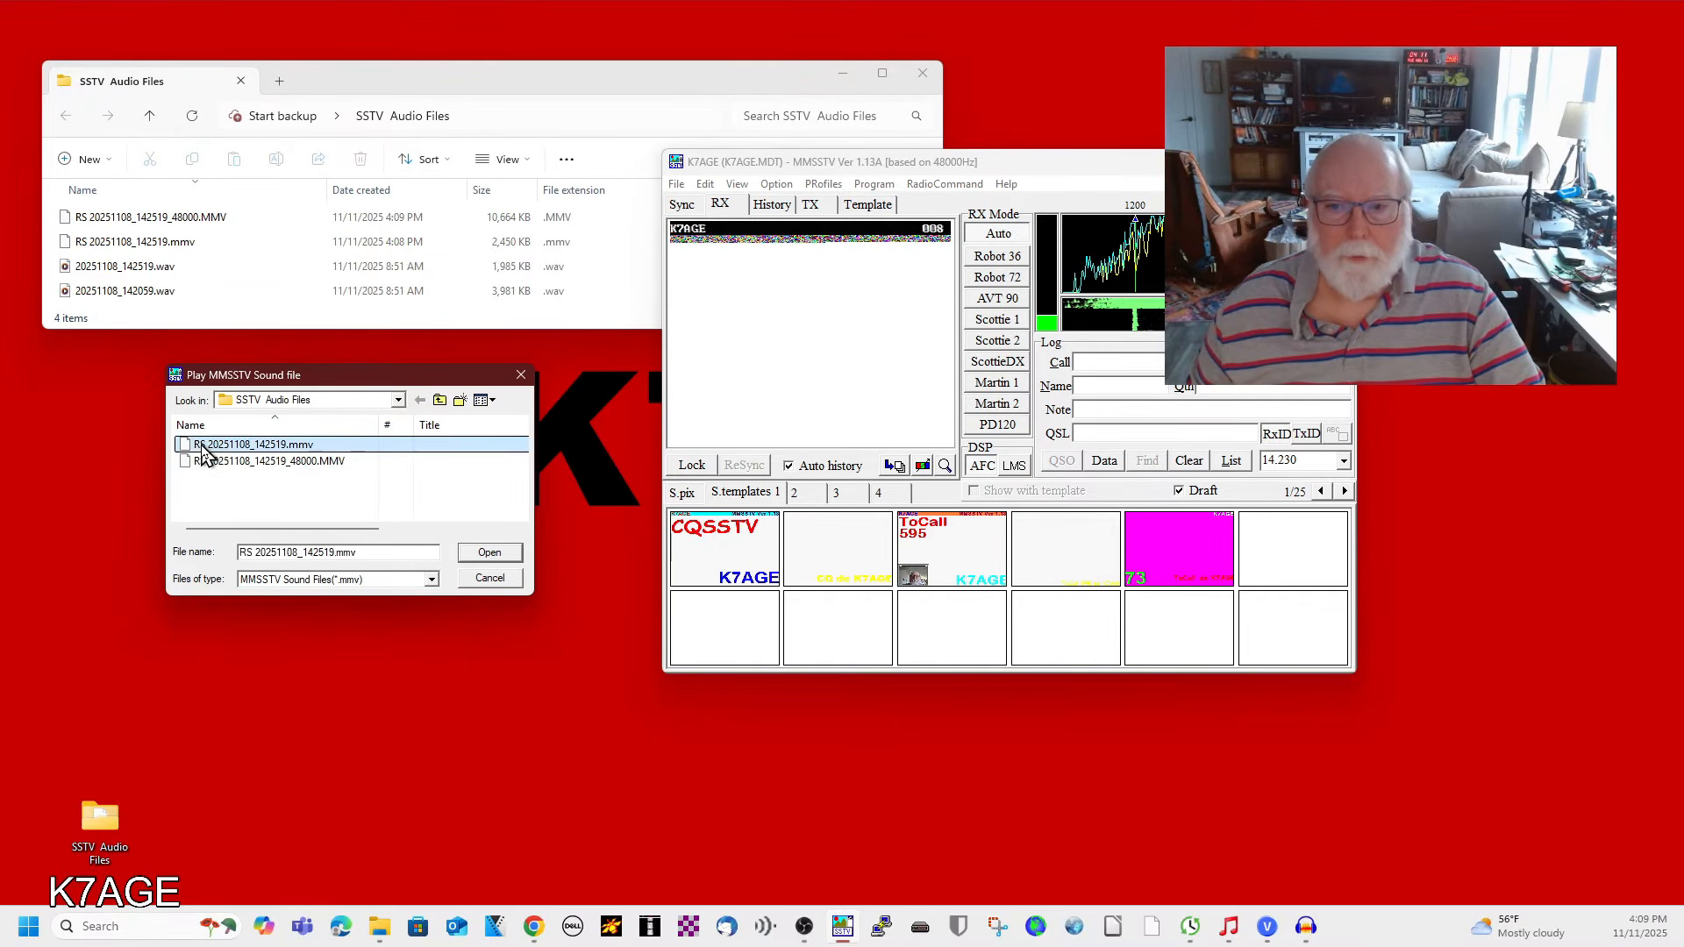
click(897, 535)
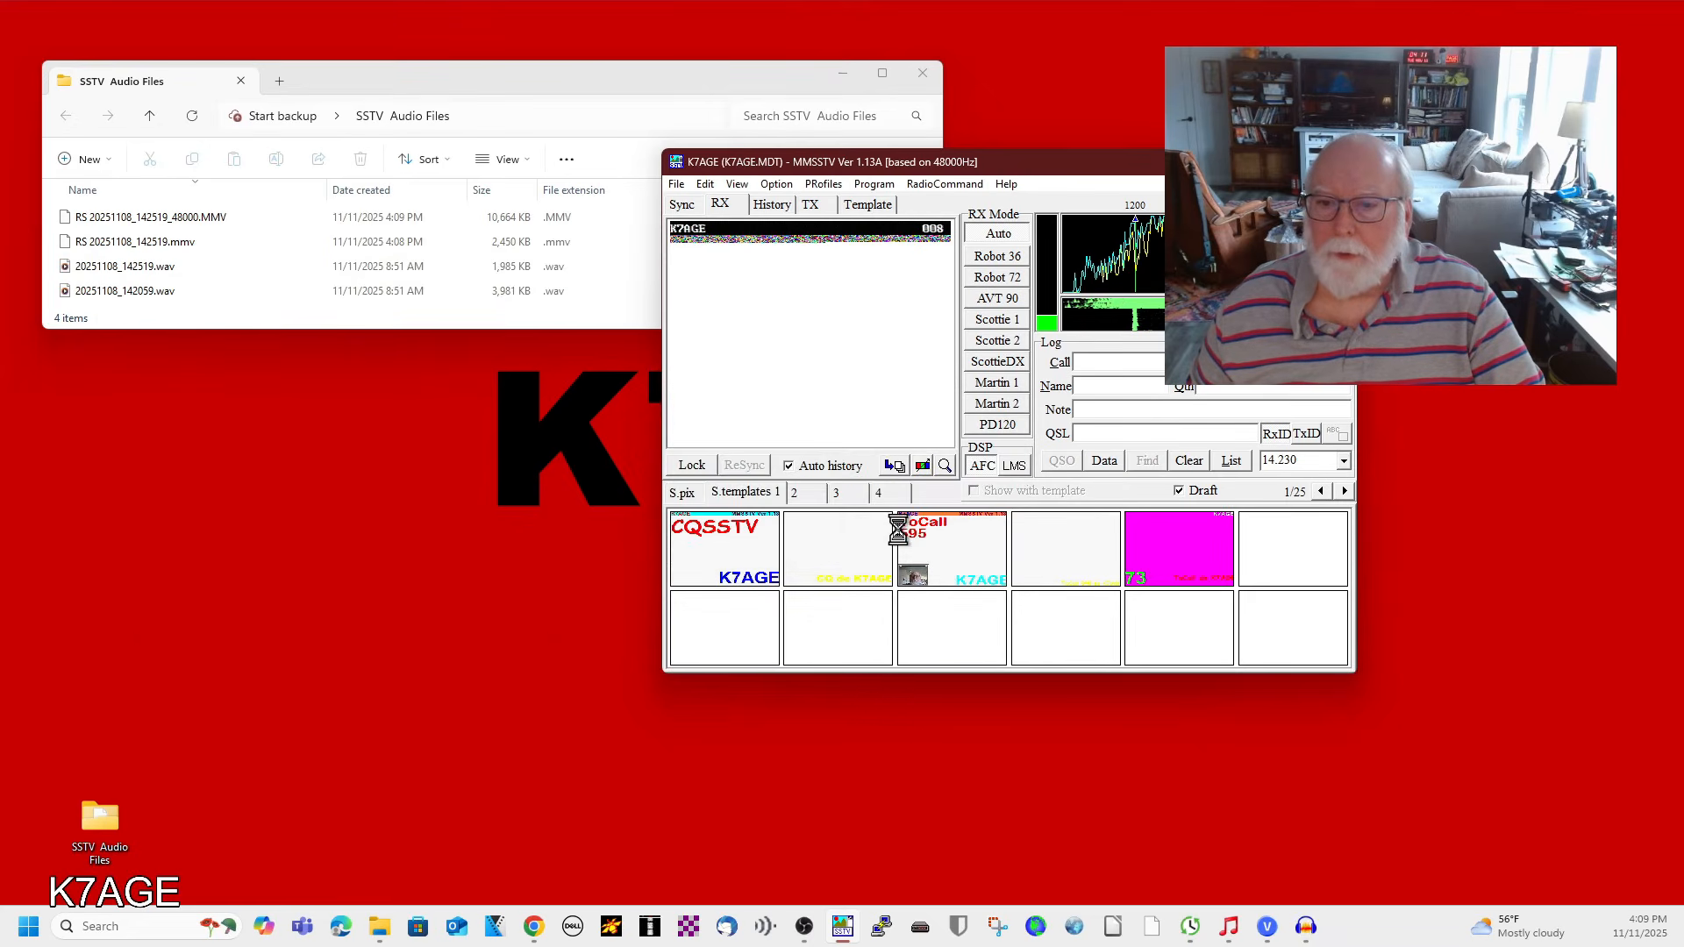
Move the play-position dialog aside, close the file explorer, and stop playback once the image is decoded.
drag(0, 446, 492, 380)
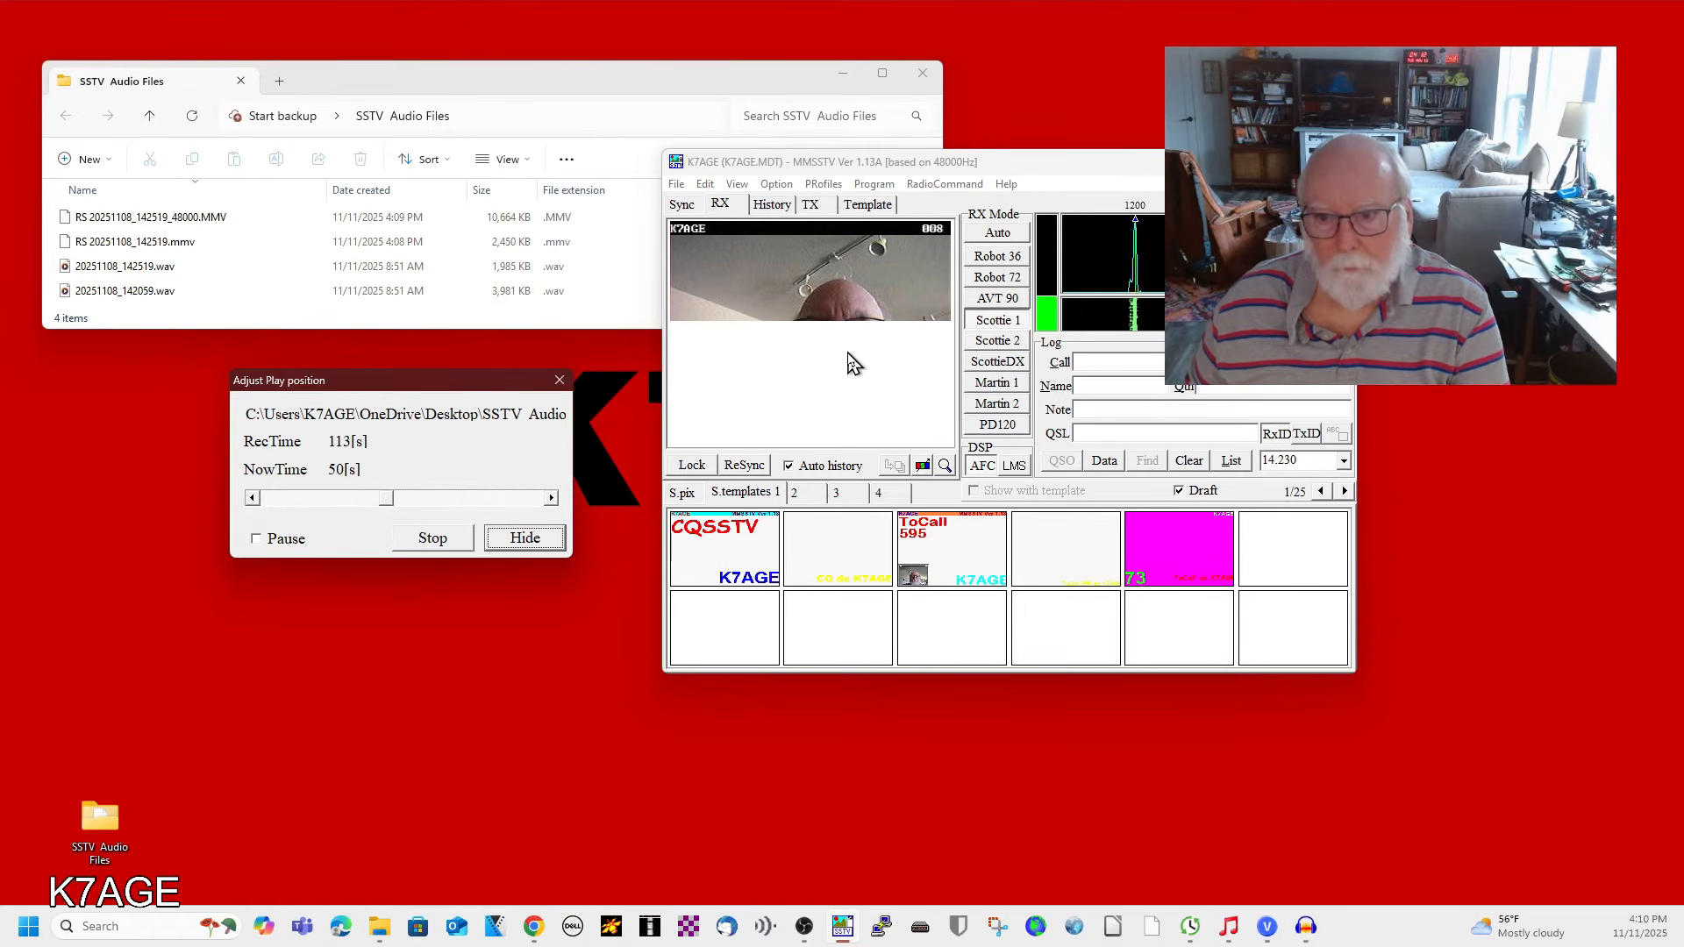
drag(511, 380, 322, 382)
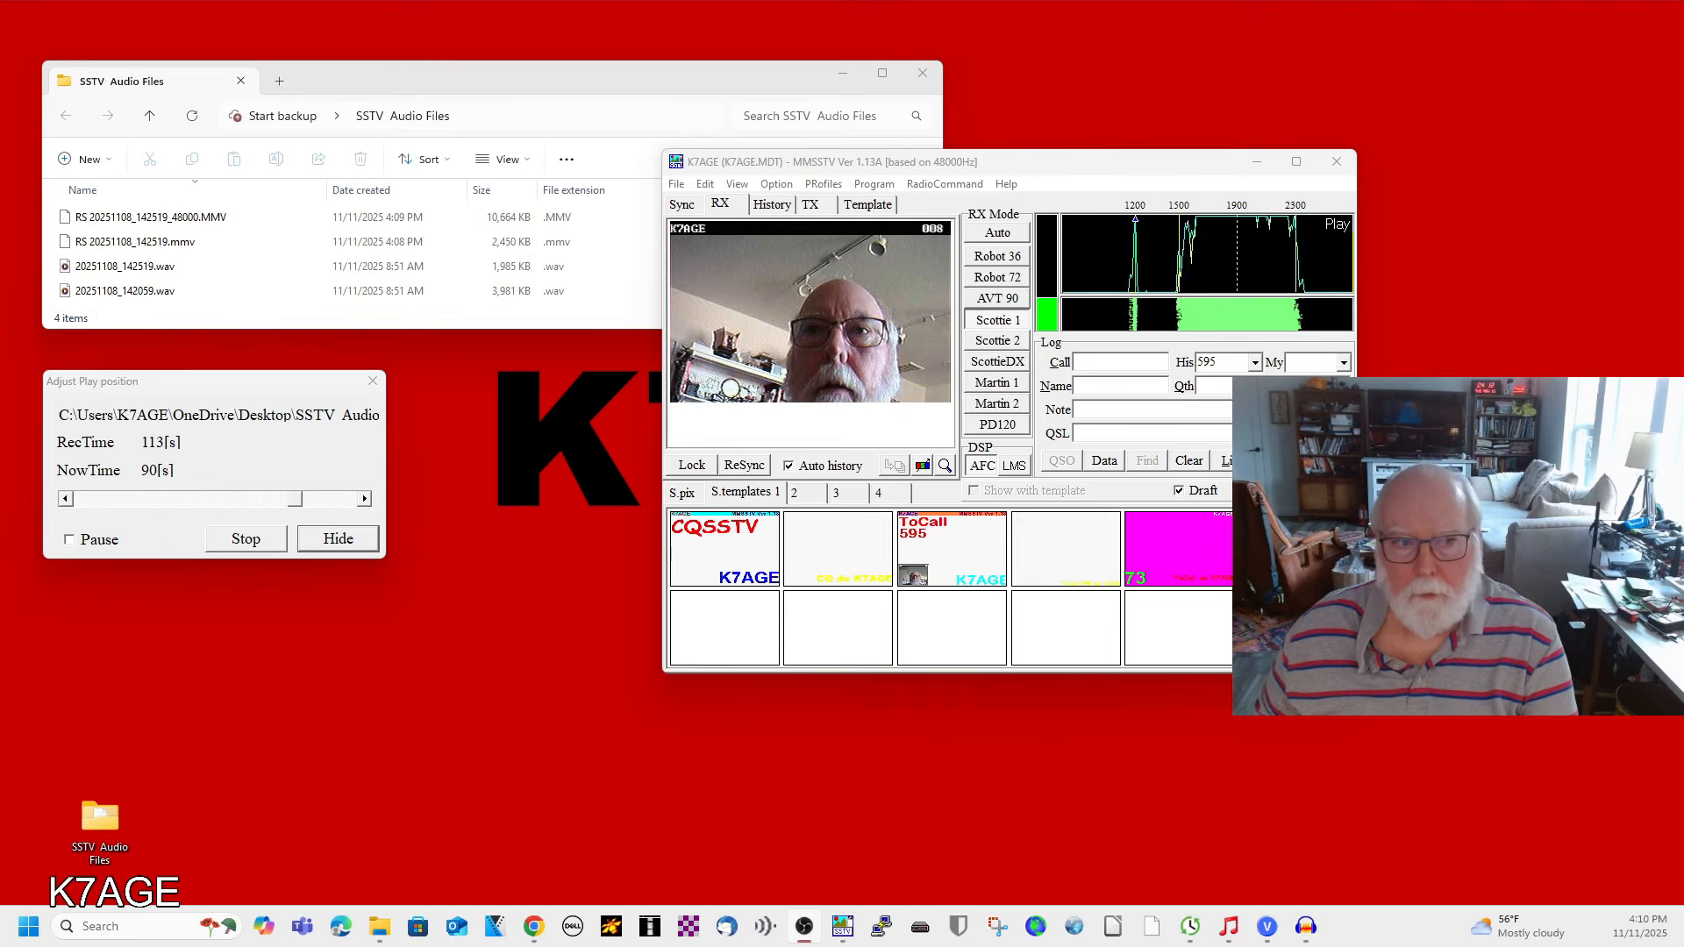
click(924, 74)
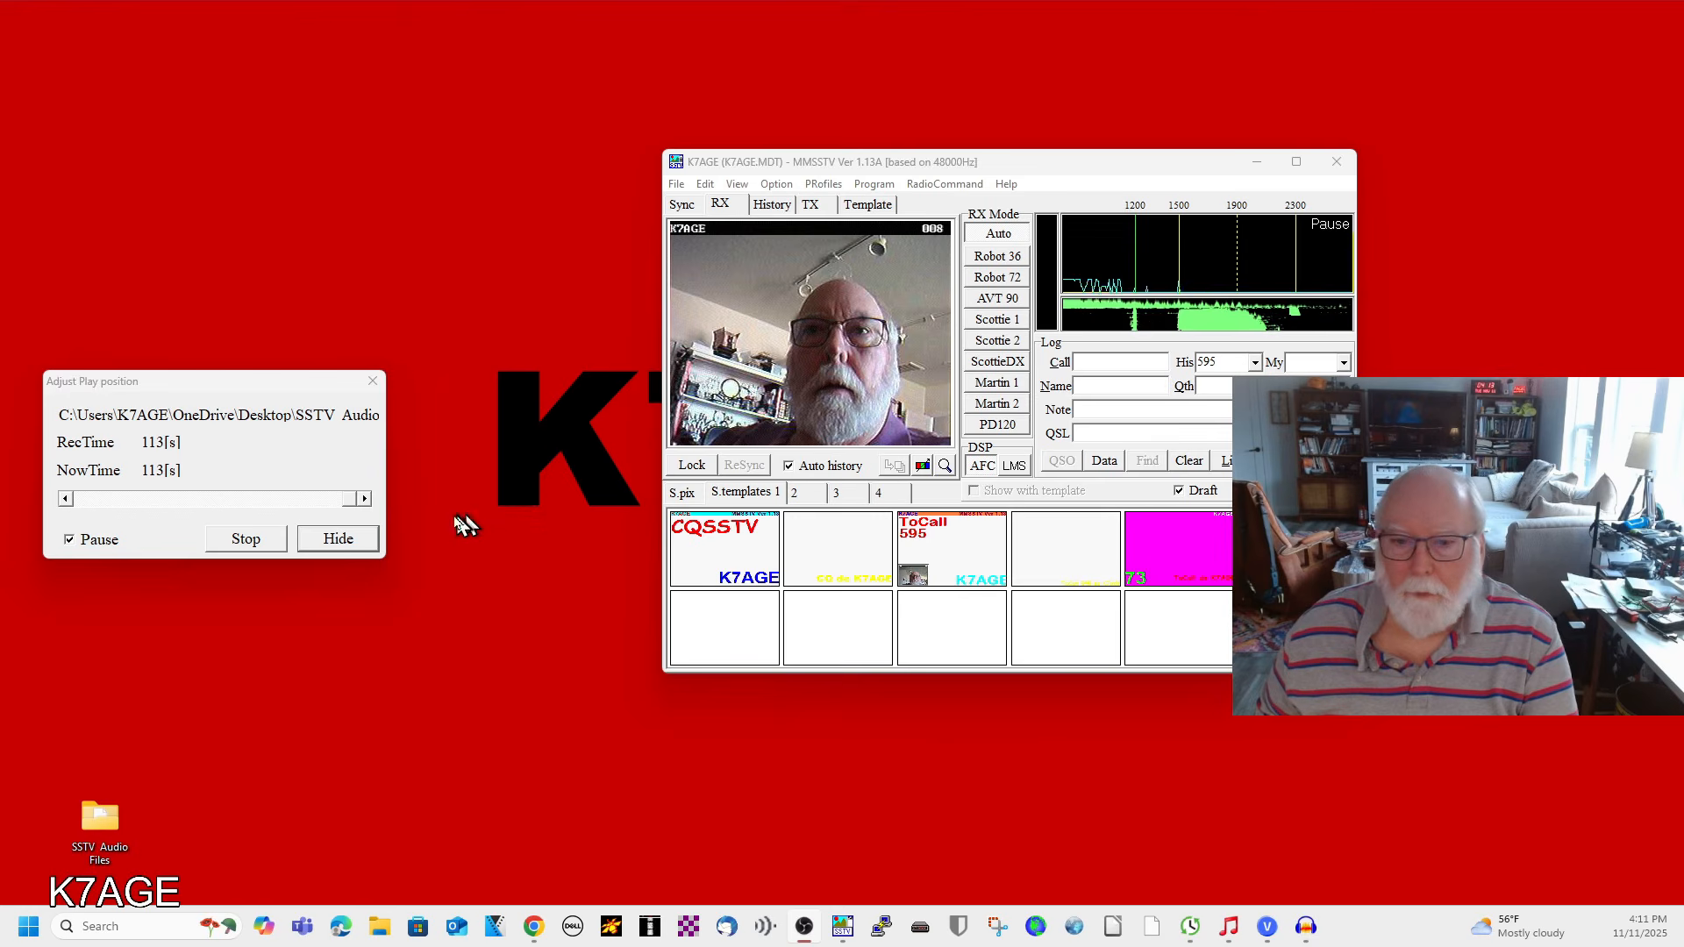
click(246, 538)
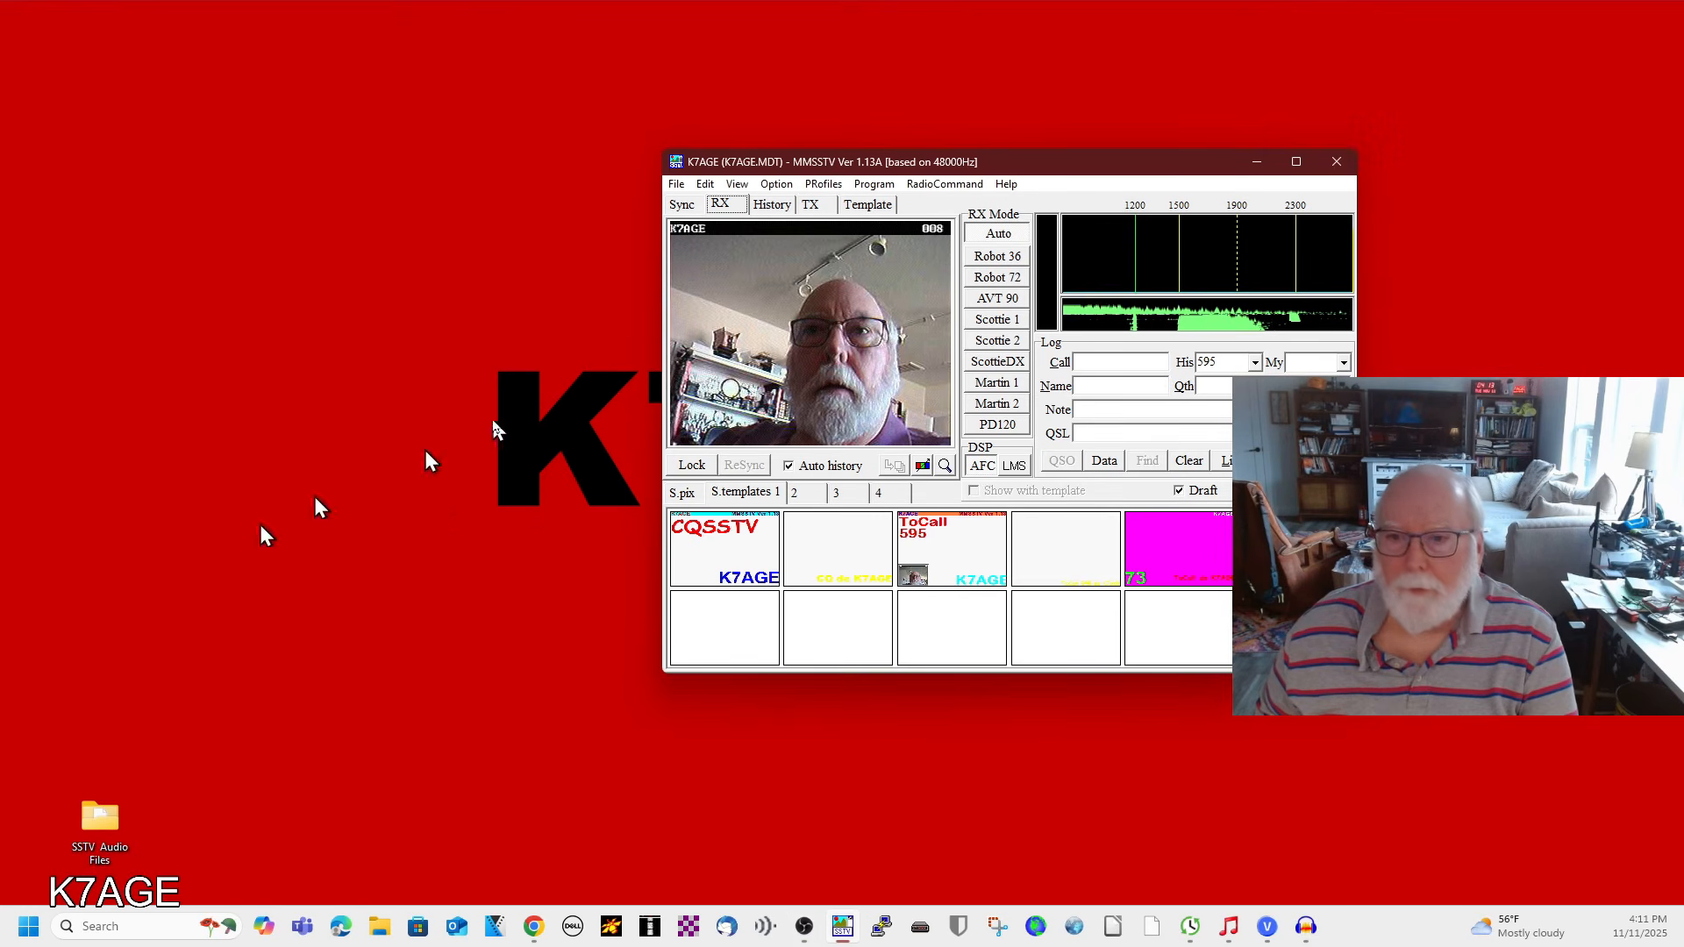
Open the decoded image in the picture viewer and move it into view.
click(946, 463)
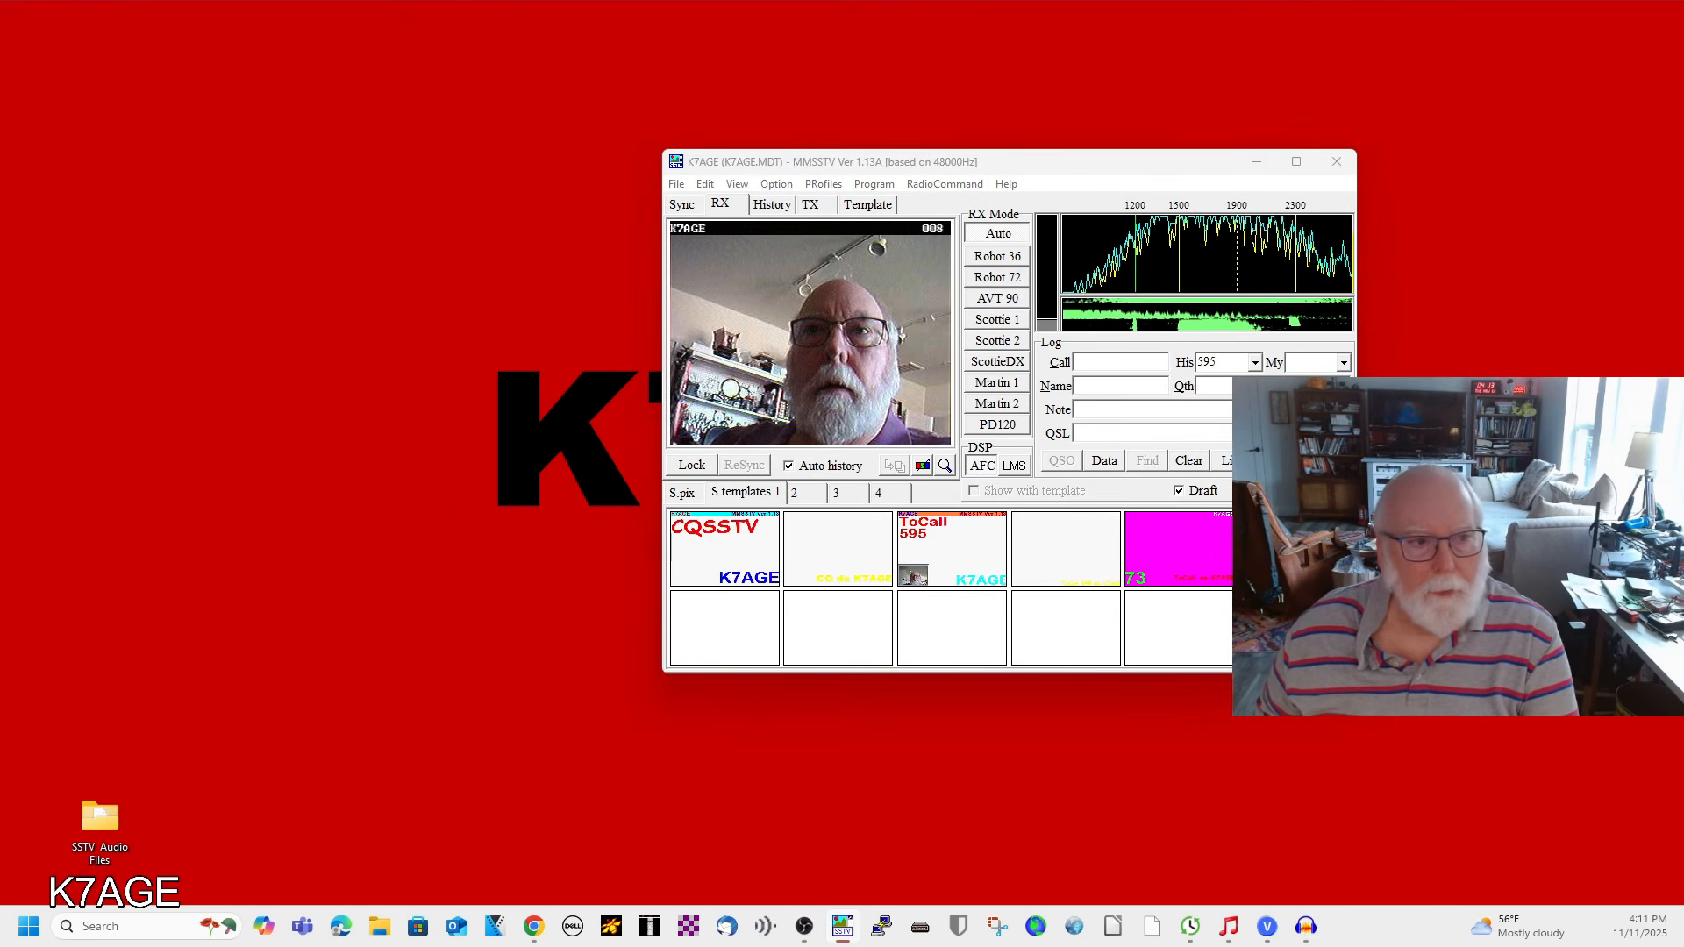
drag(0, 263, 491, 134)
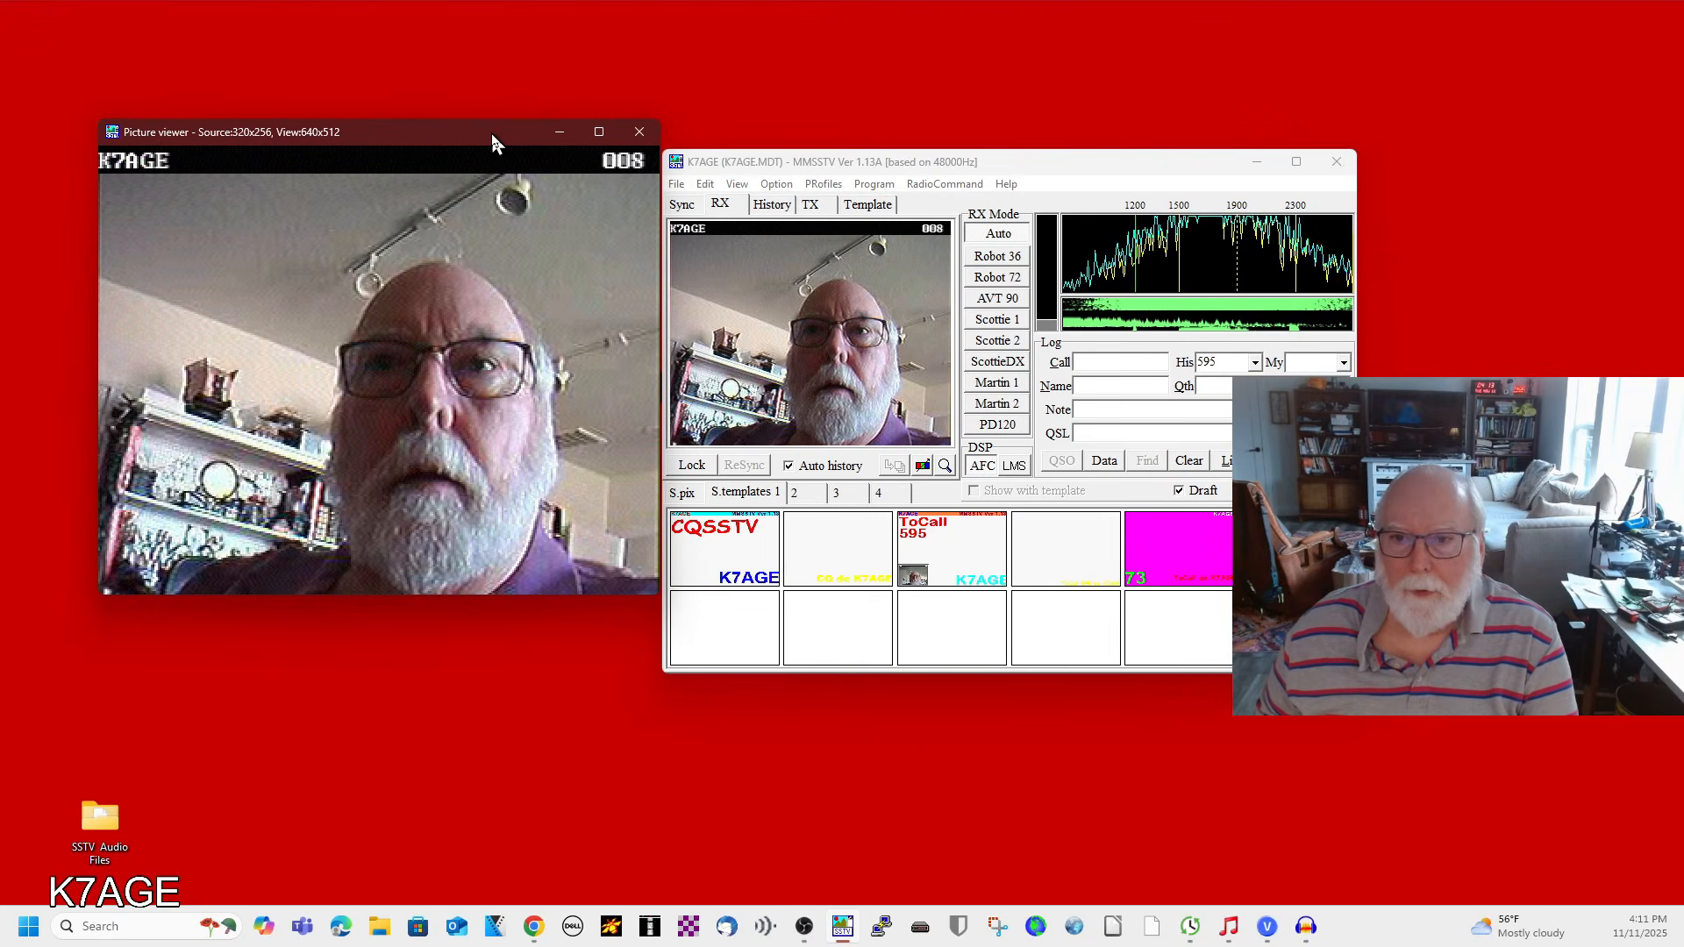